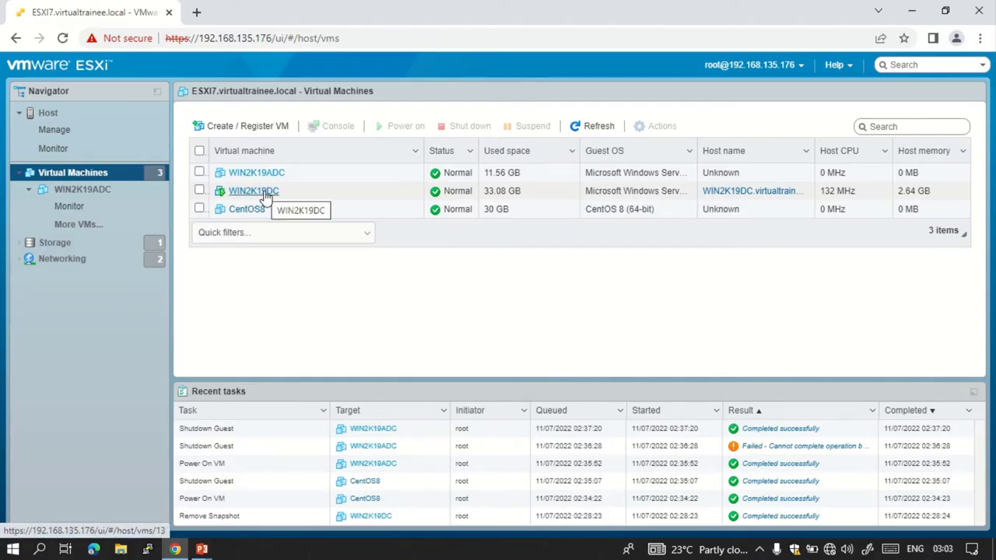
Open the console of the WIN2K19DC virtual machine in a new browser tab
click(199, 192)
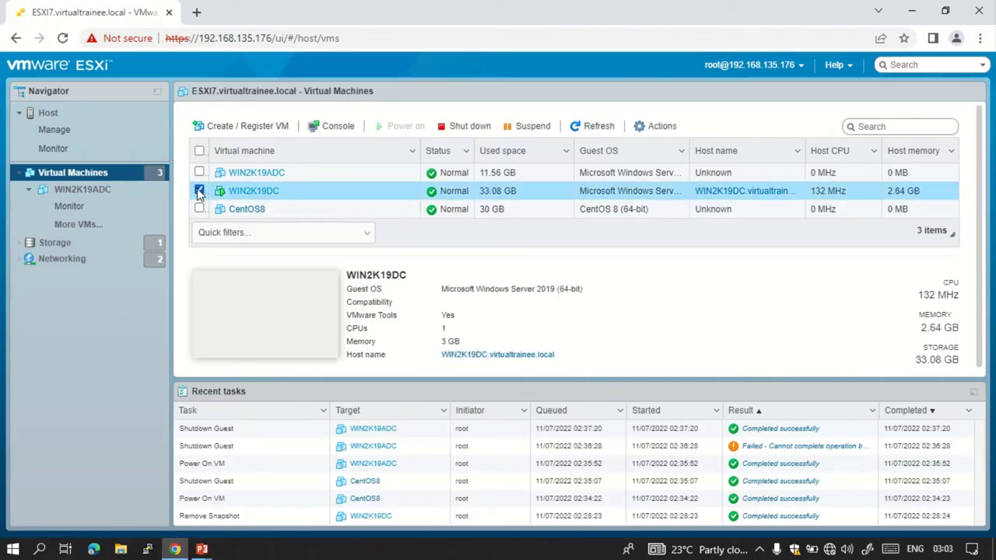
click(324, 128)
click(354, 99)
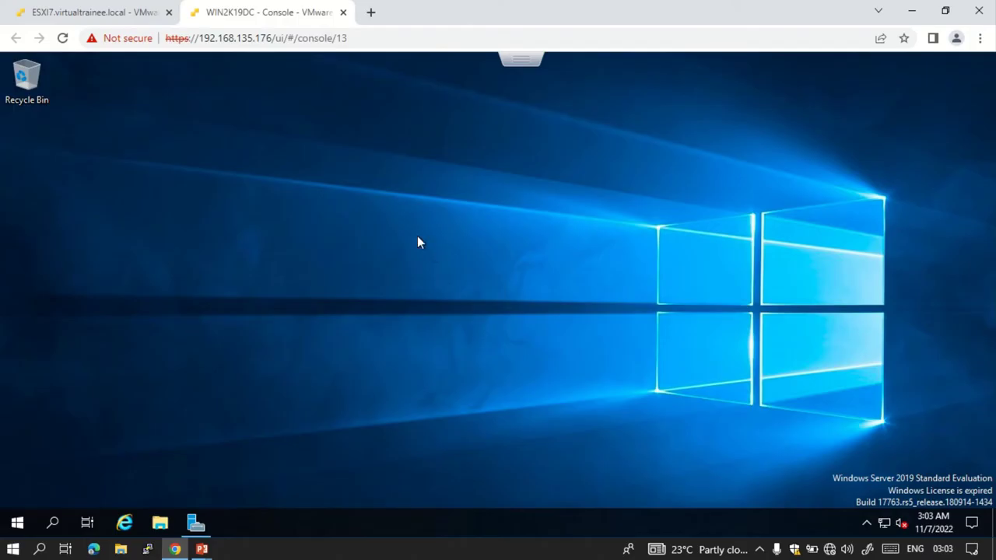
mouse_move(363, 29)
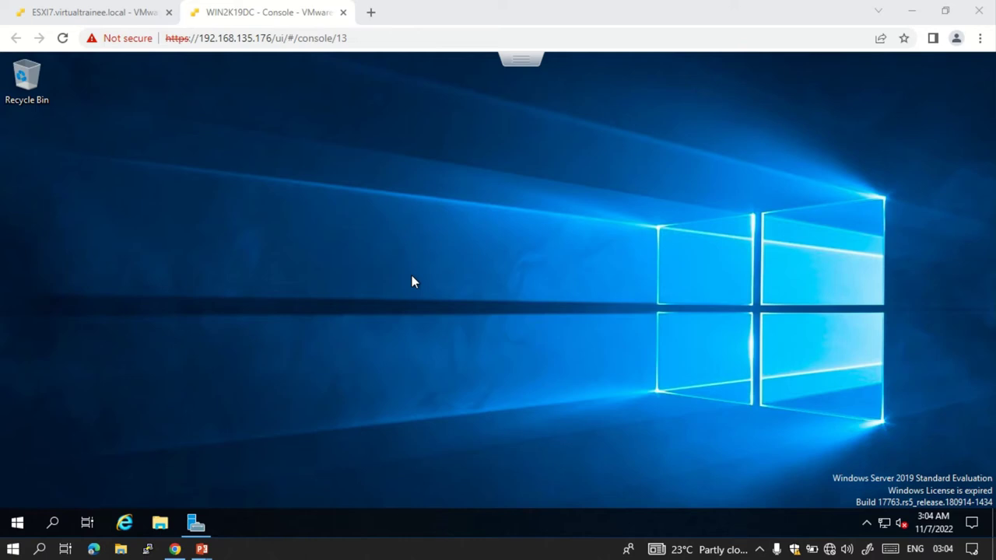
Create a new text document named "Demo" on the WIN2K19DC desktop
right_click(472, 261)
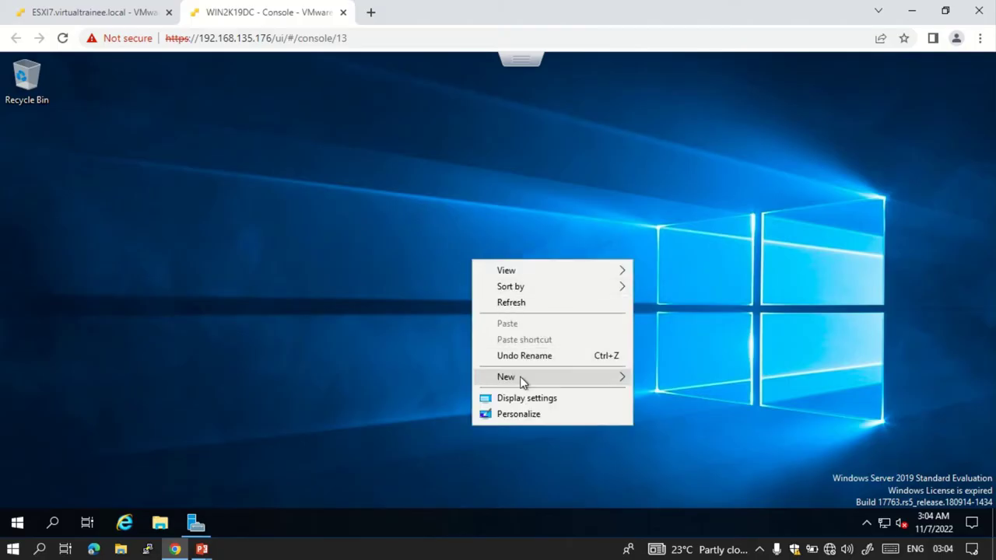
mouse_move(521, 379)
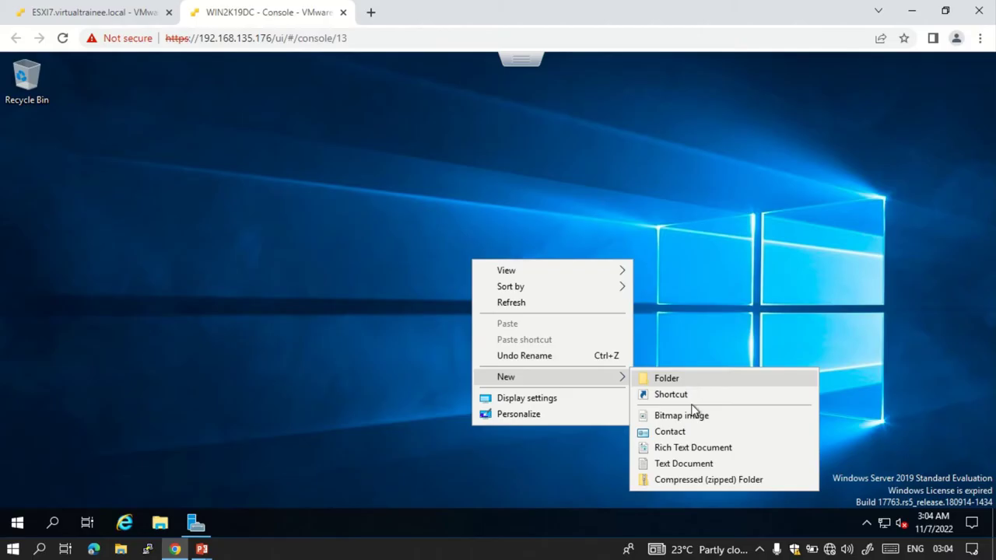
click(684, 464)
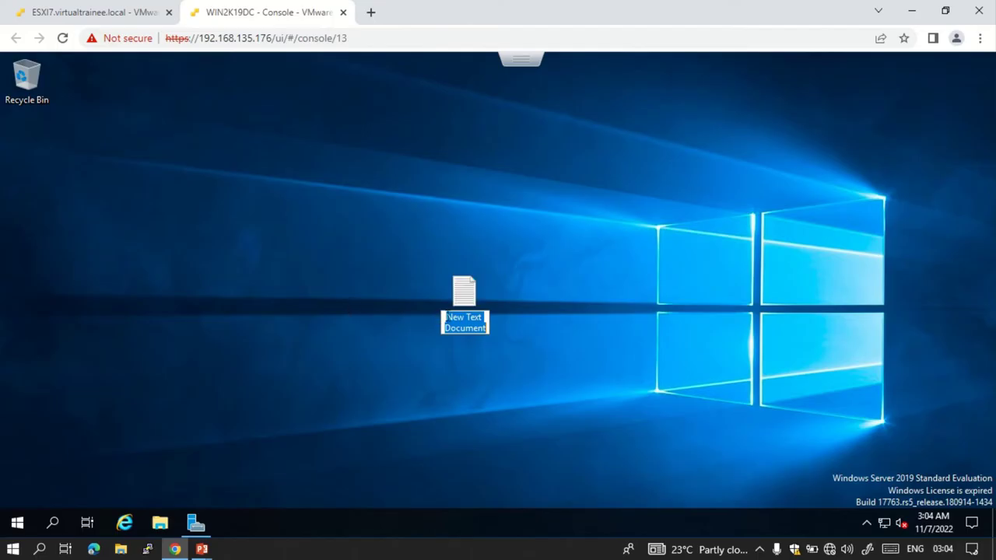
text(Demo)
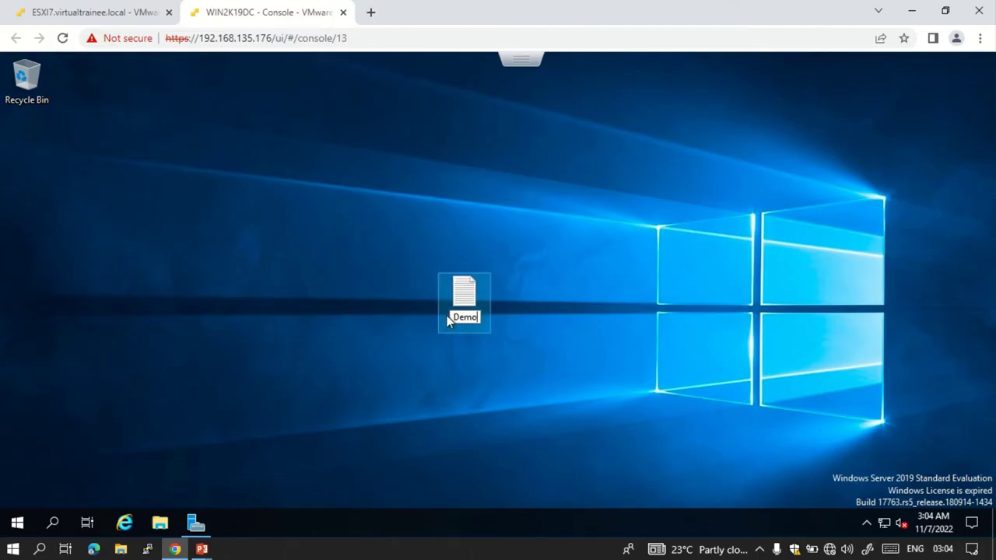
click(545, 309)
Write "Welcome to Virtualtrainee" in the Demo text file, save and close it, and reopen it briefly to check the text
double_click(465, 306)
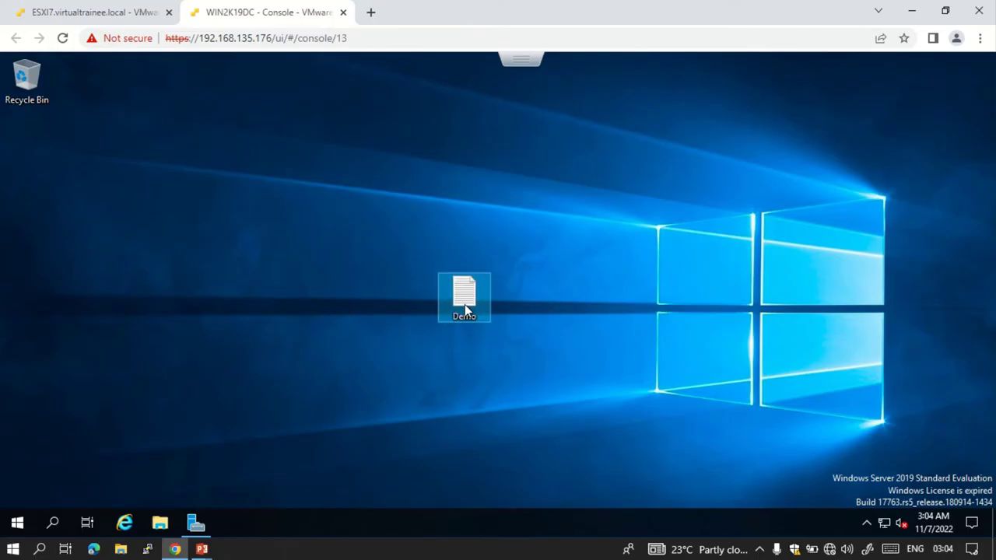
text(Virtu)
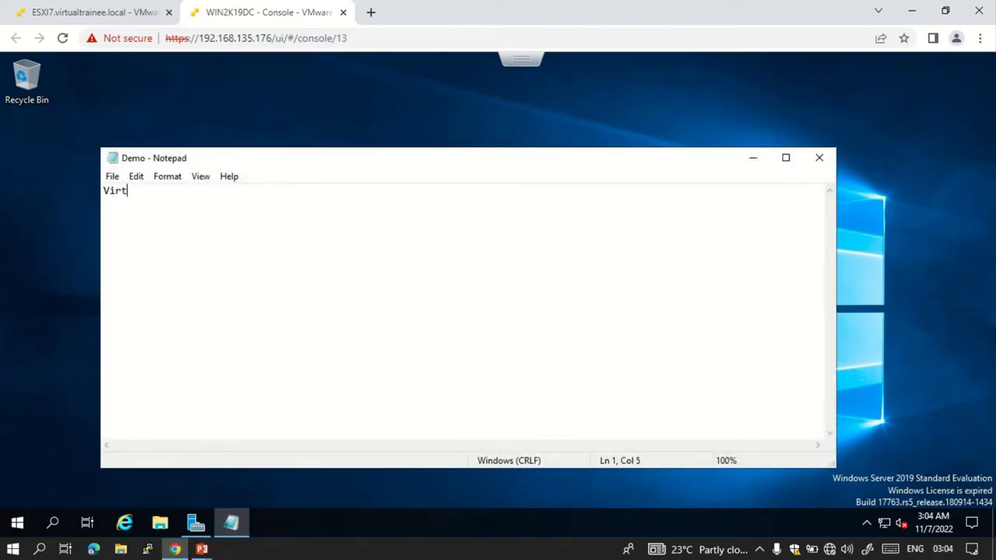
key(BackSpace)
key(BackSpace)
key(BackSpace)
key(BackSpace)
key(BackSpace)
text(Welcome to Virtua)
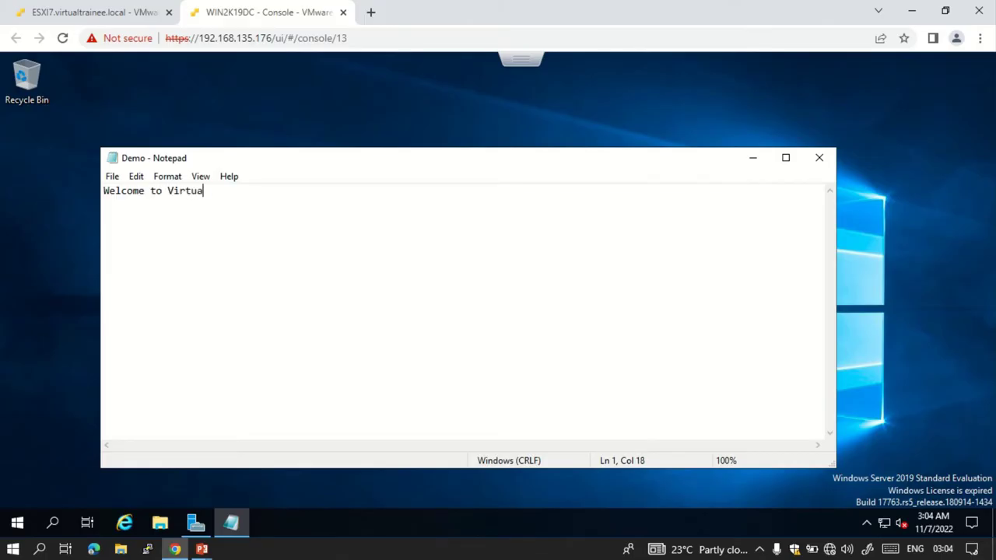
text(ltrainee)
click(821, 159)
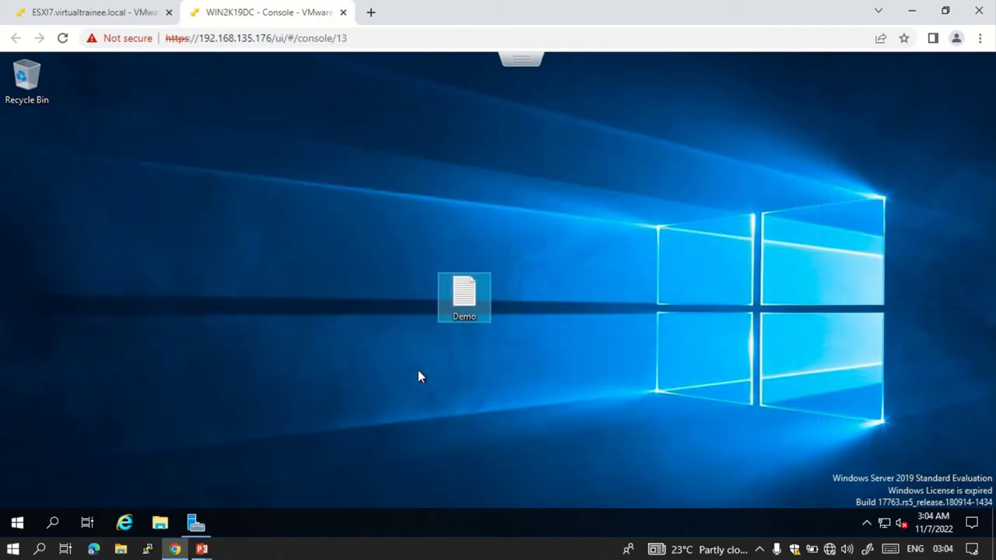
double_click(464, 294)
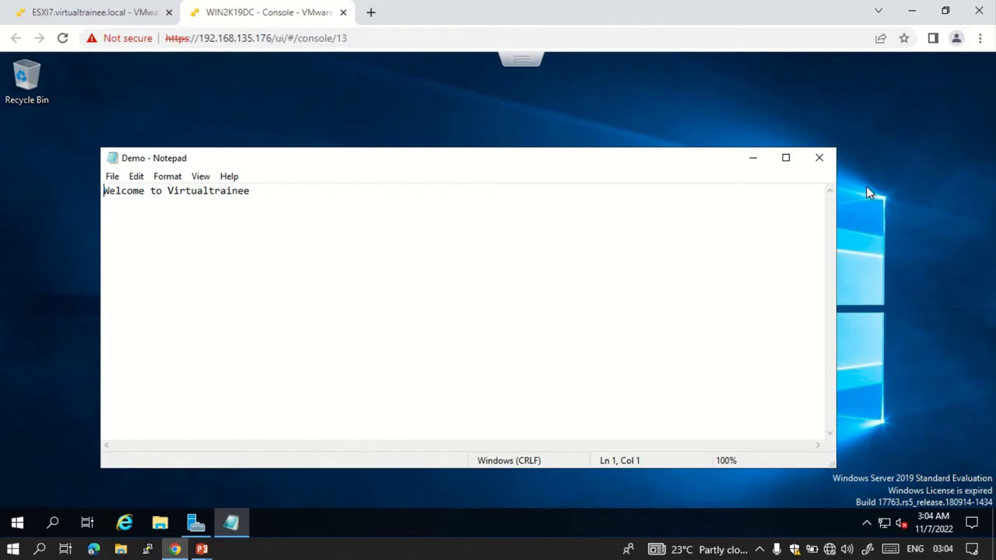
click(821, 159)
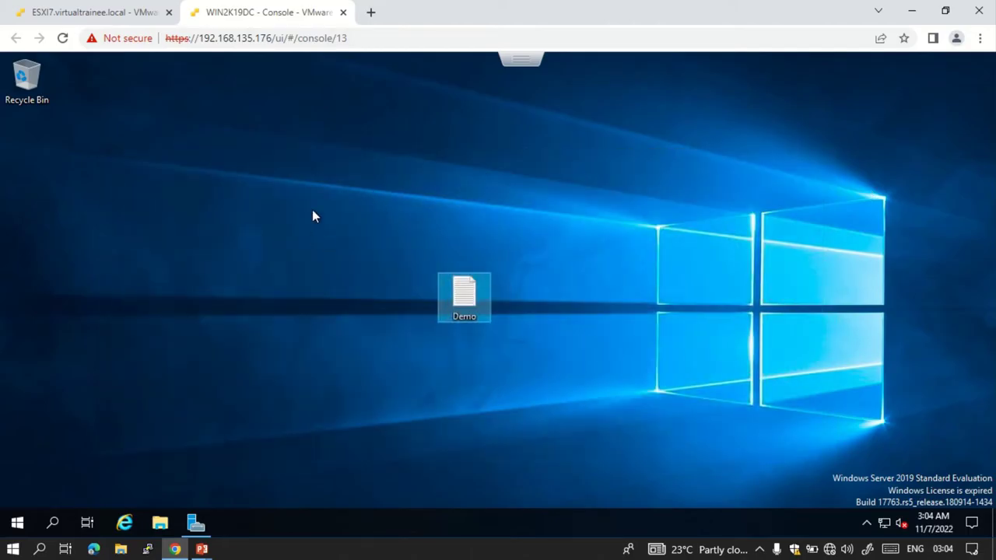
Return to the ESXi virtual machine list and start a new snapshot of WIN2K19DC named "Demo" with an empty description
click(90, 16)
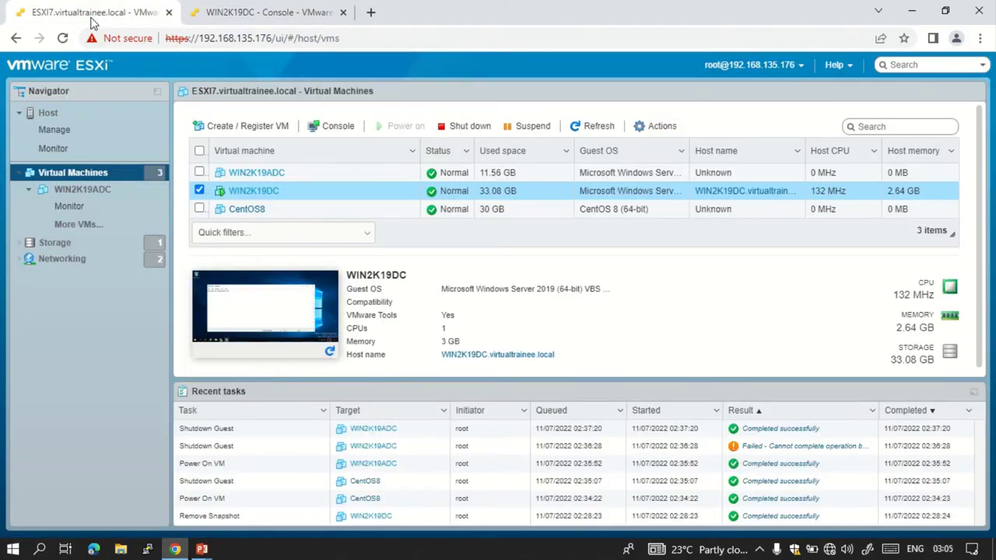
click(200, 191)
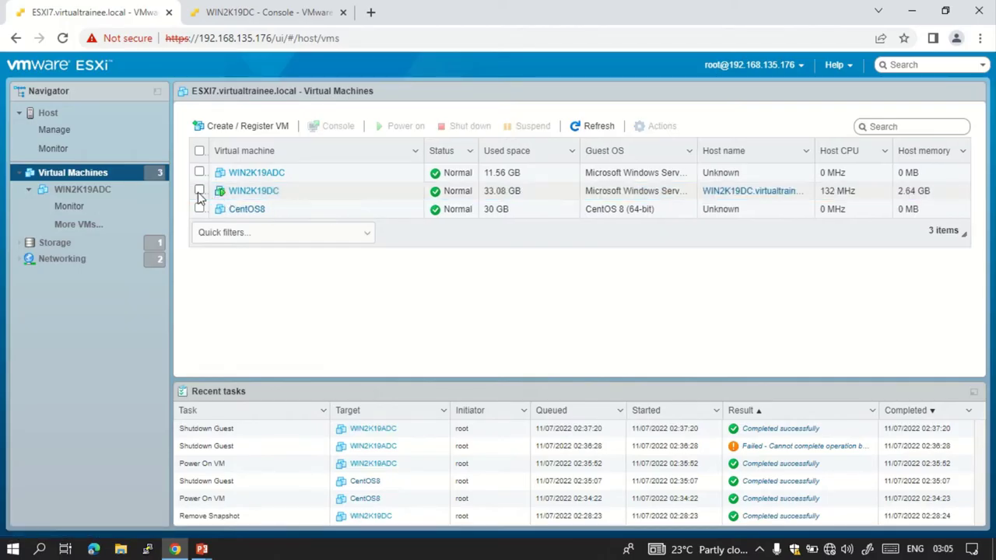
right_click(240, 199)
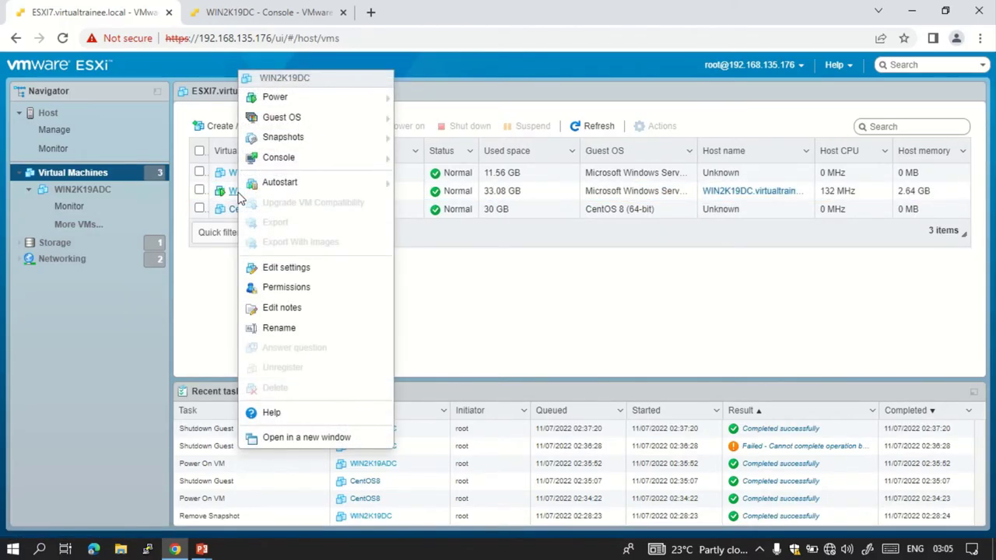
mouse_move(280, 160)
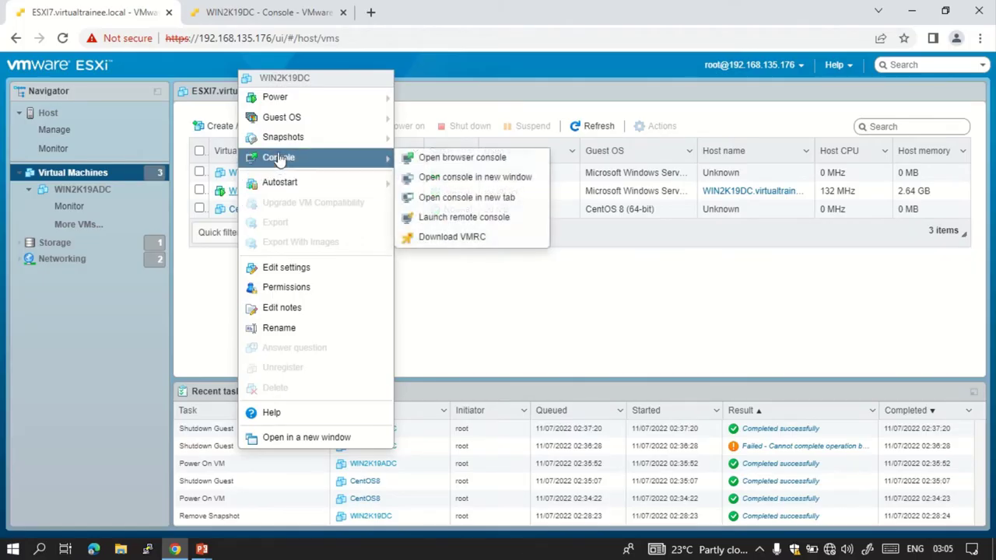
mouse_move(280, 142)
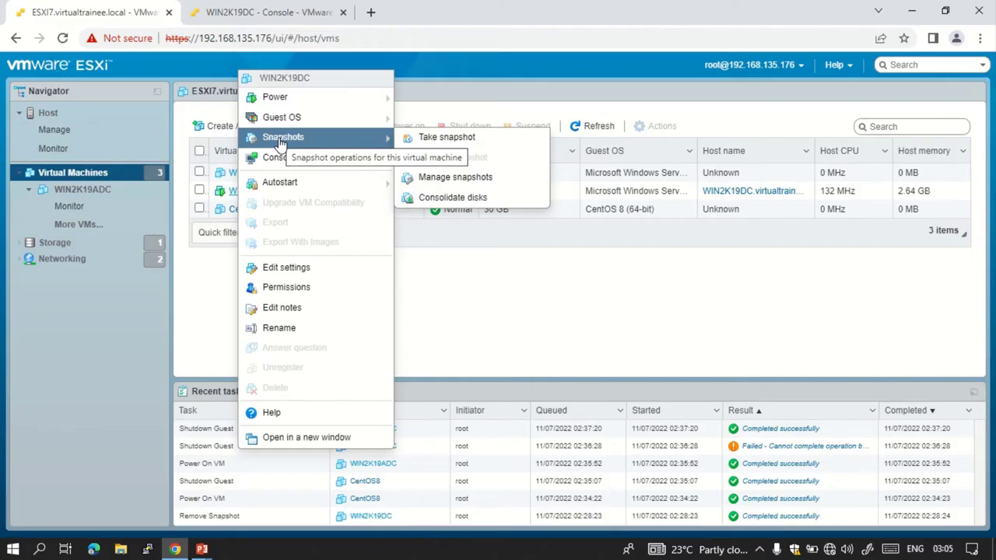
click(435, 148)
click(505, 226)
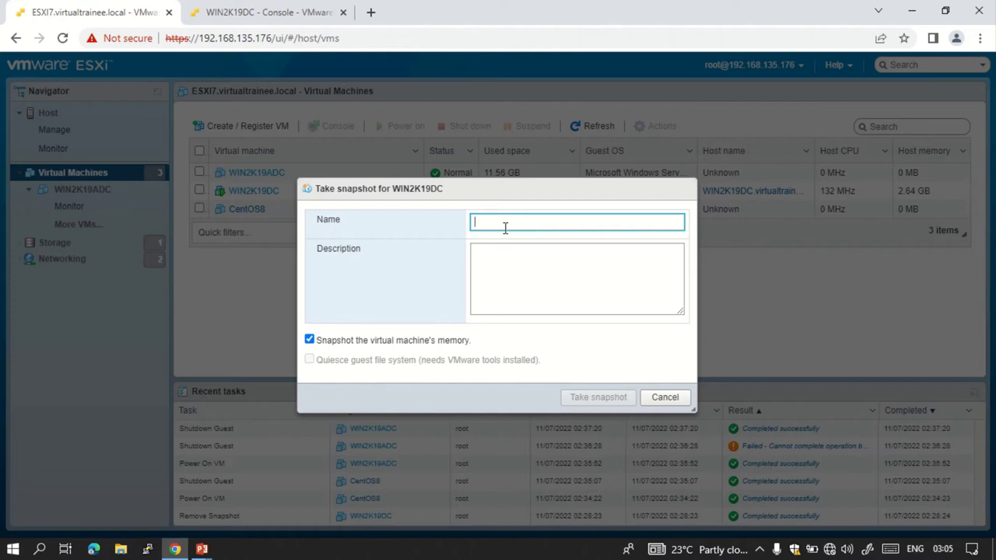
text(Demo)
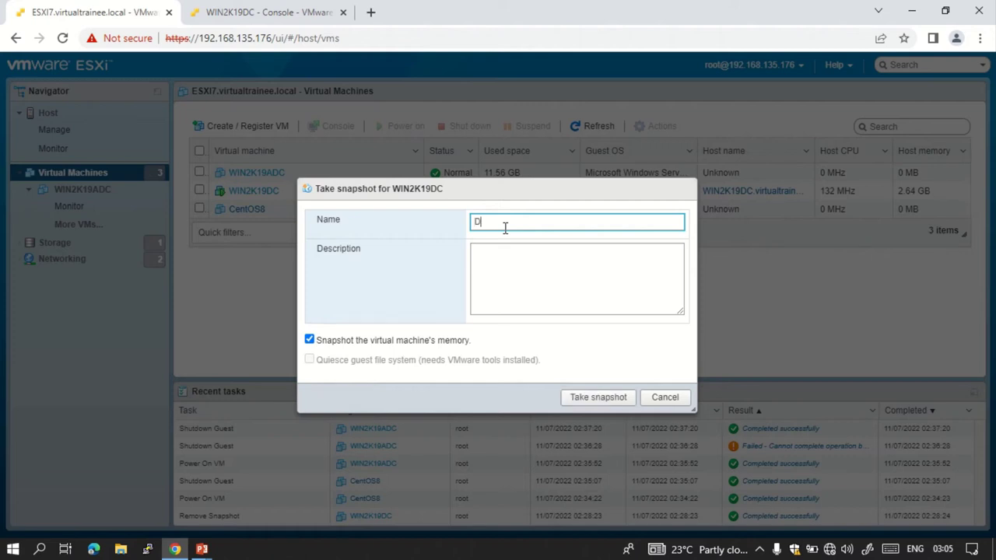
click(527, 268)
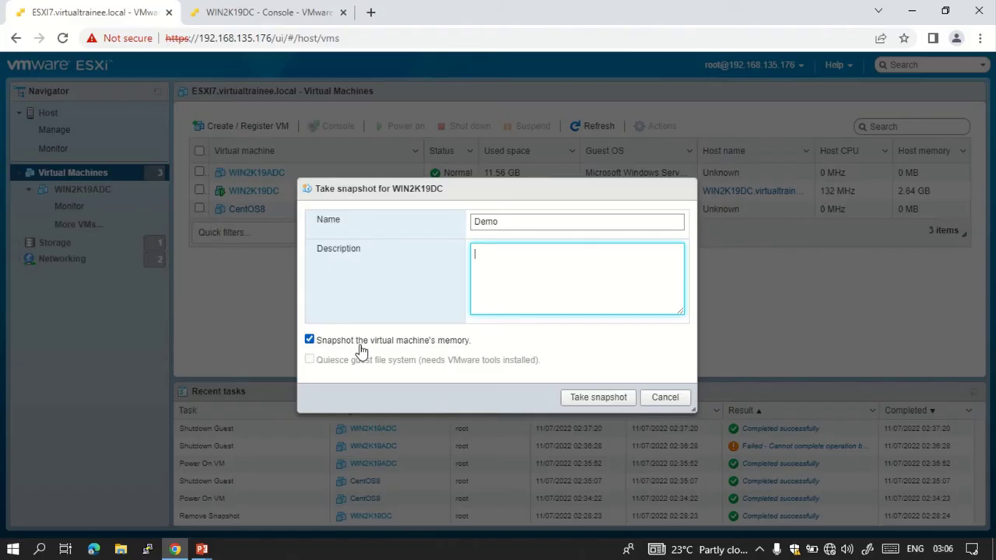
click(309, 344)
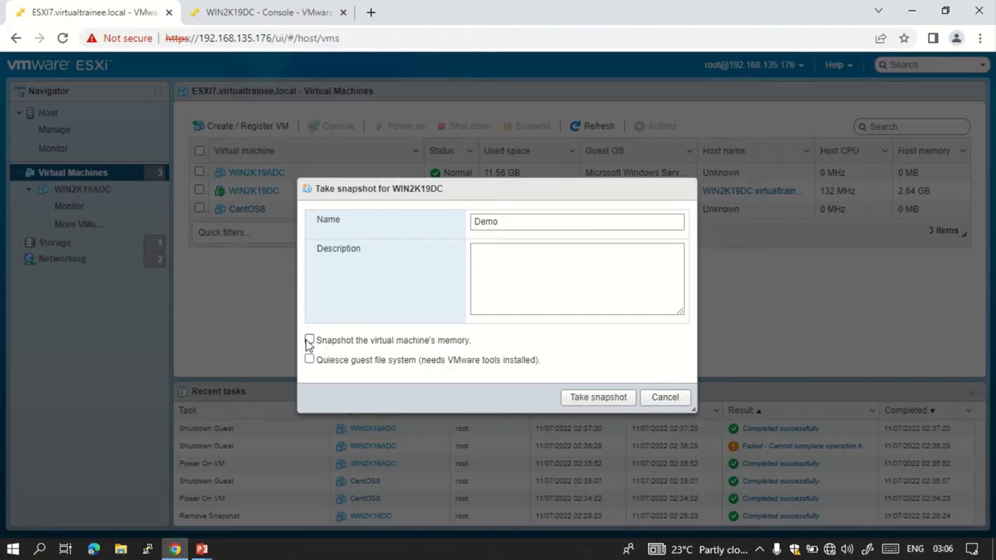
click(309, 341)
click(309, 341)
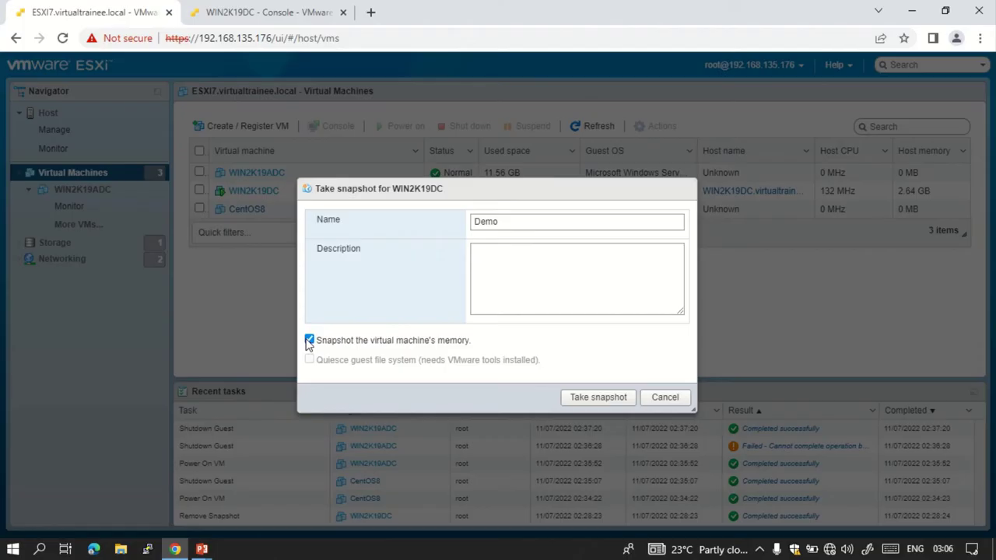
click(309, 341)
click(309, 341)
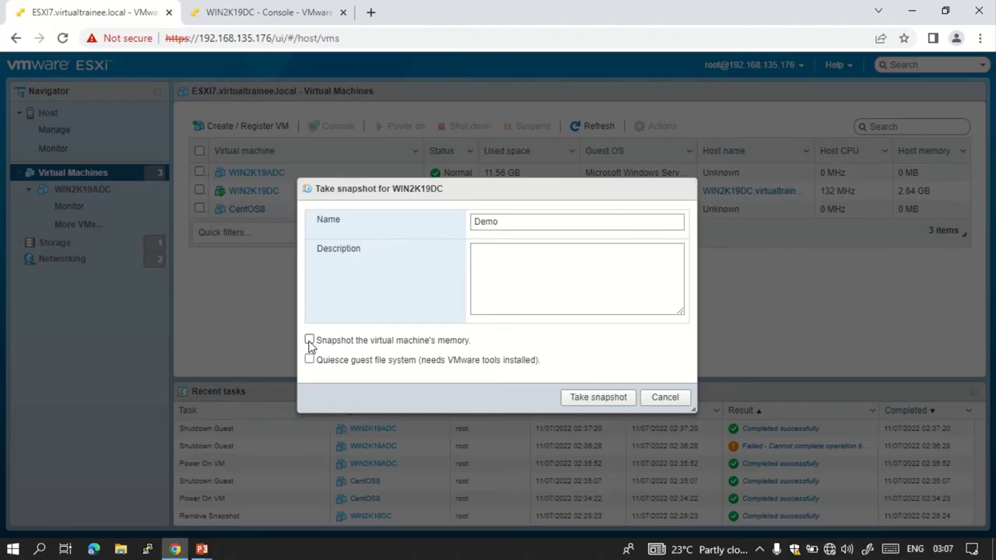
click(309, 341)
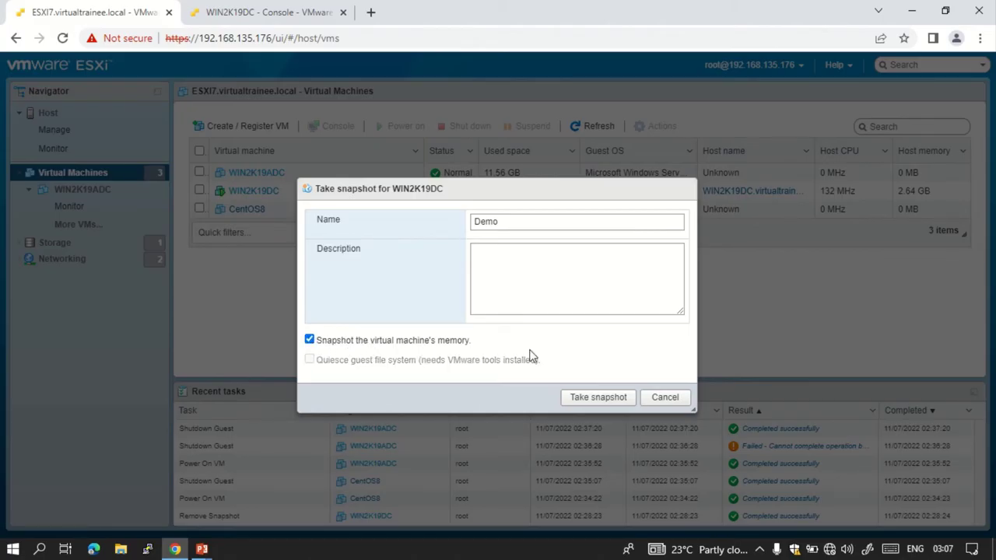
Take the Demo snapshot with the virtual machine's memory included and dismiss the notification
click(595, 399)
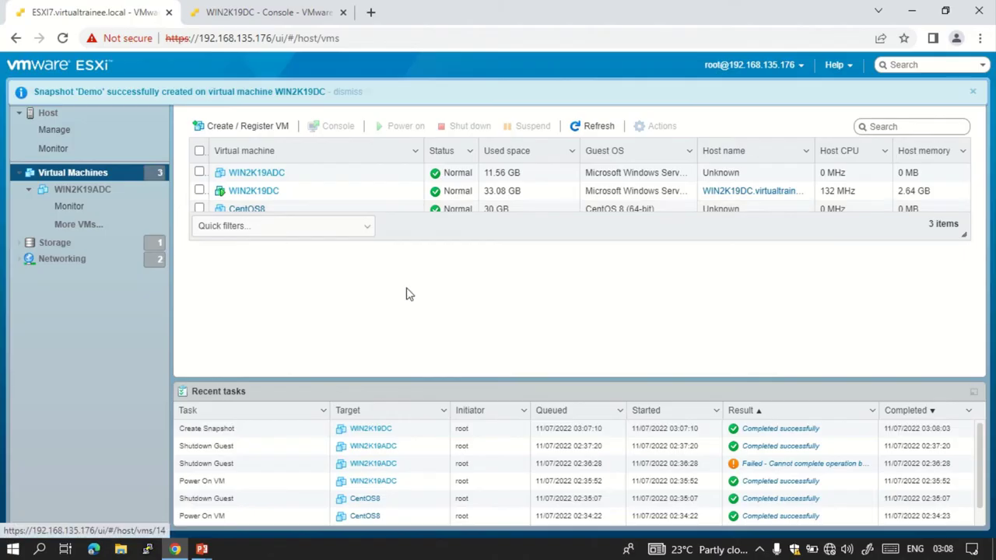
click(973, 91)
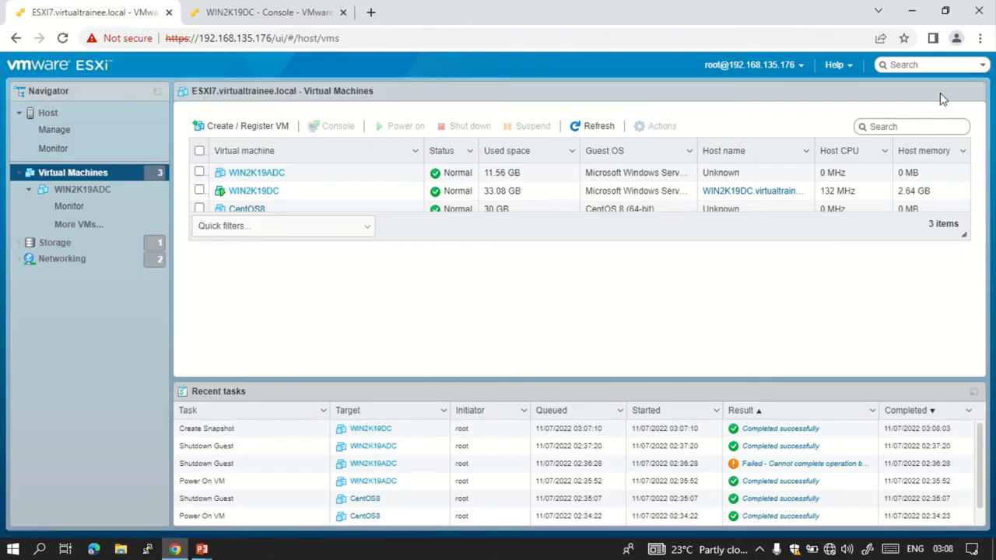
Open the snapshot manager for WIN2K19DC, examine the Demo snapshot's details, and close the manager
click(259, 198)
right_click(259, 198)
mouse_move(294, 222)
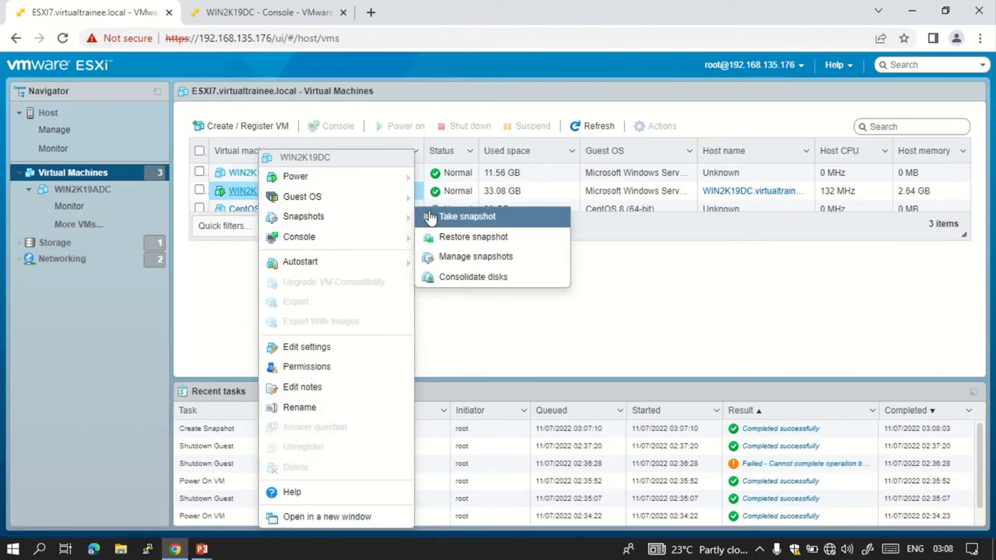
click(460, 265)
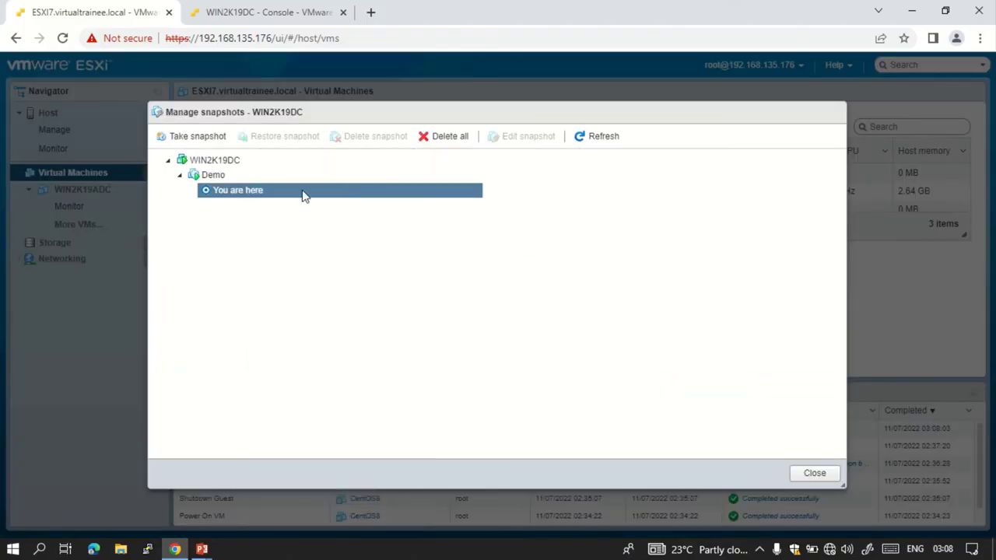
click(208, 174)
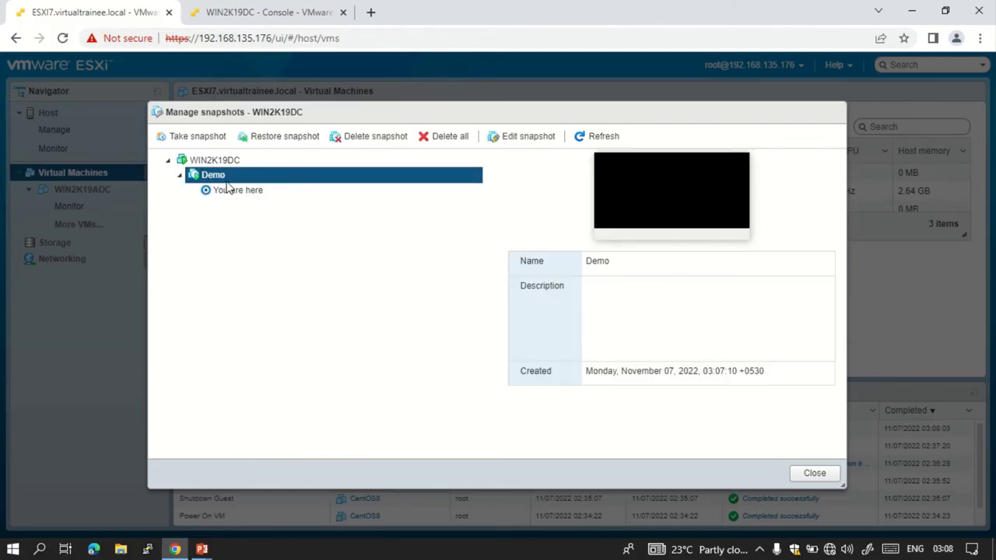
click(814, 474)
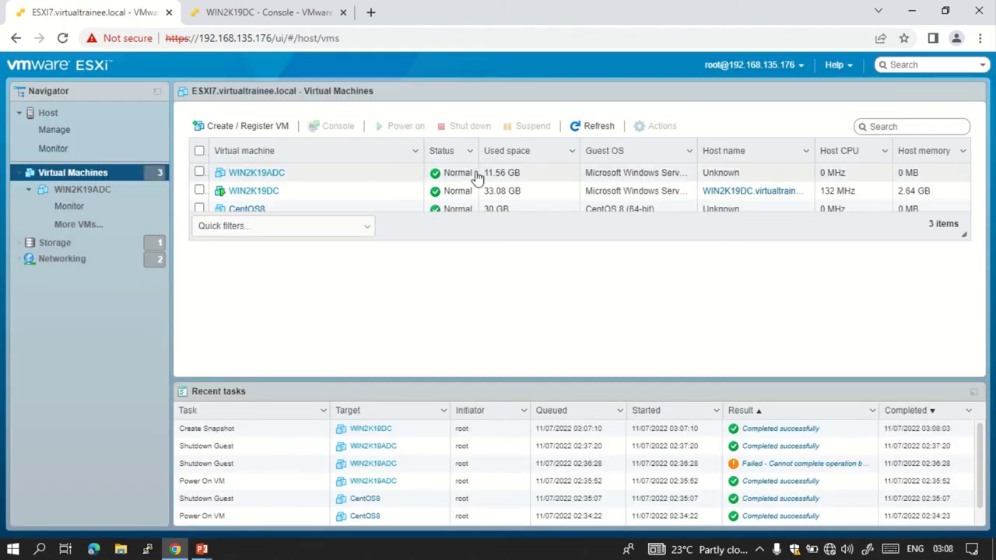
Switch to the WIN2K19DC console and permanently delete the Demo text file from the desktop
click(267, 11)
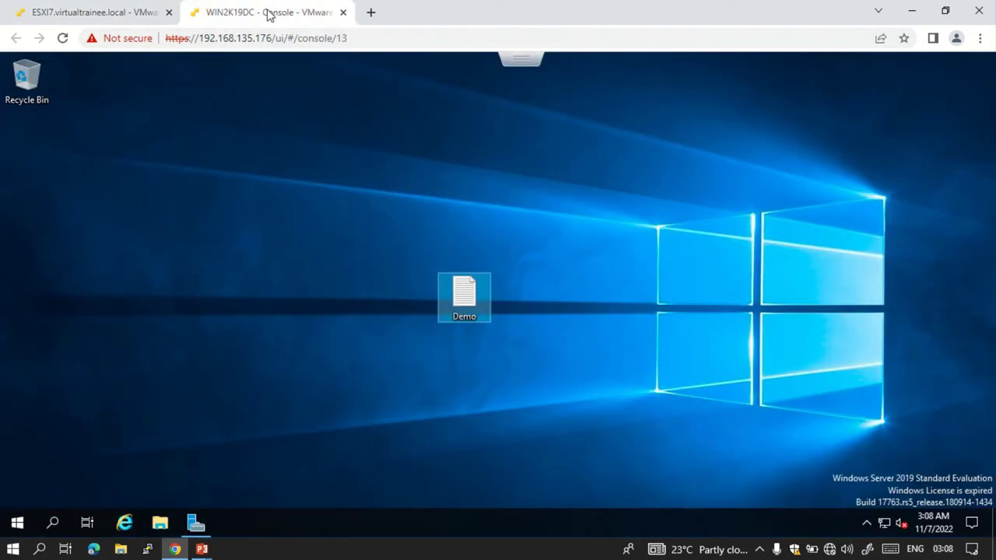
right_click(635, 287)
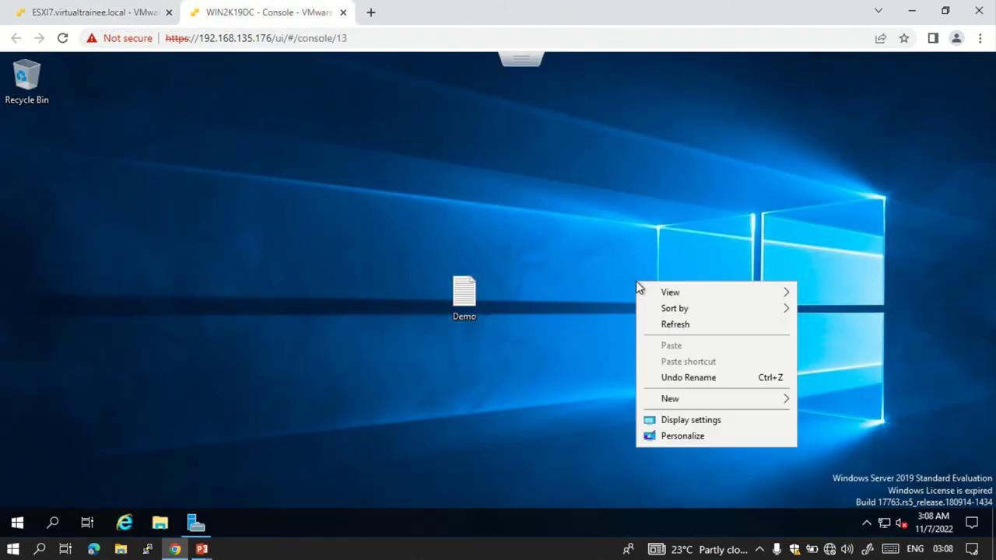
click(627, 220)
click(459, 314)
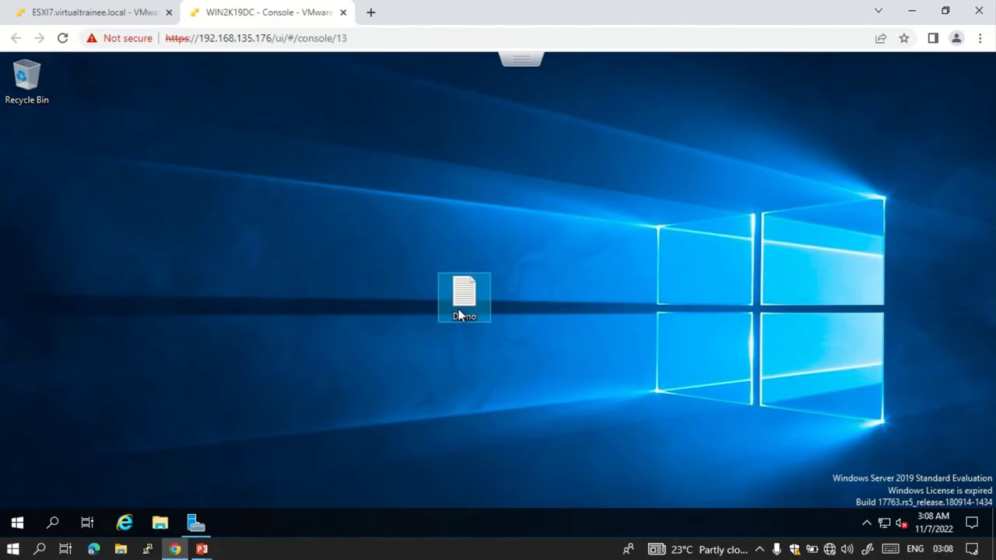
key(shift+Delete)
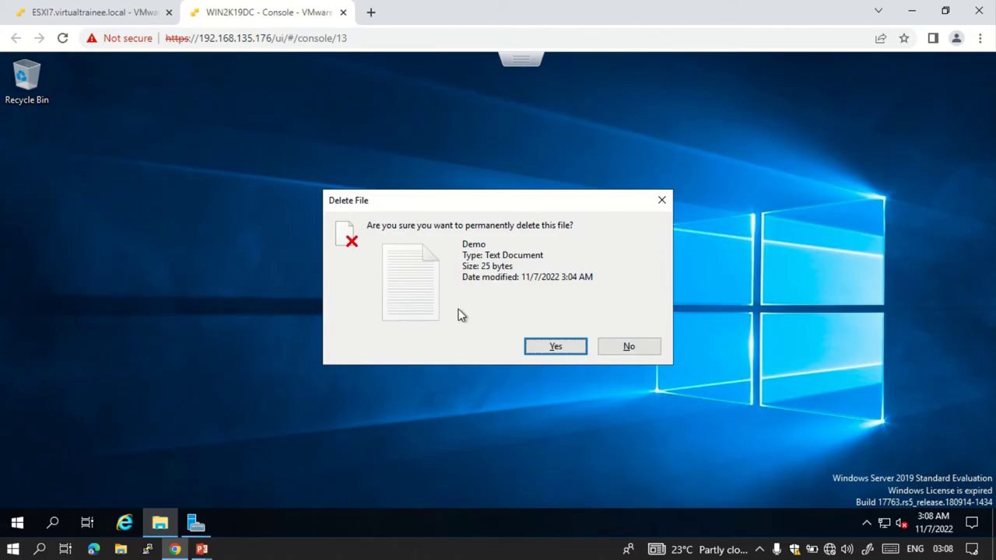
key(Return)
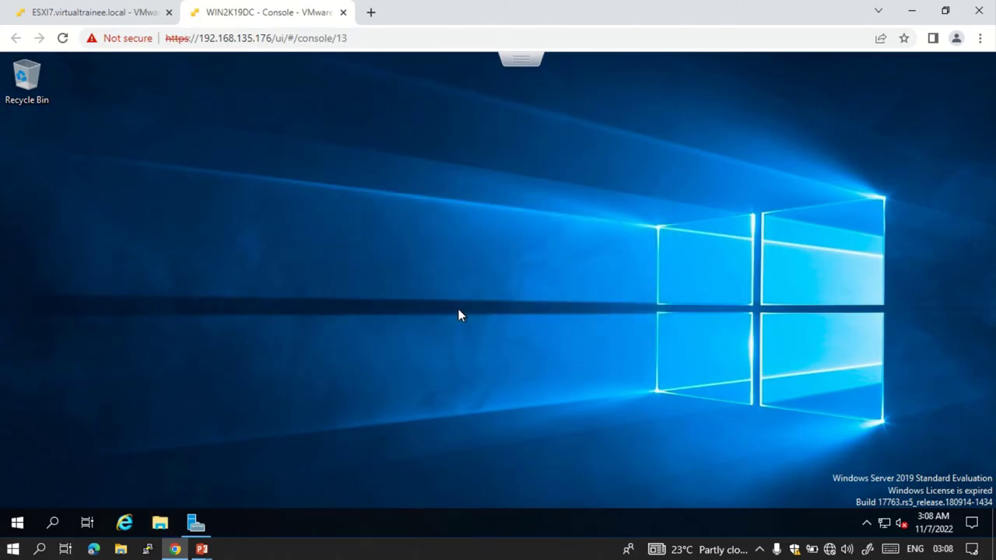
right_click(524, 306)
click(568, 344)
Return to the ESXi virtual machine list and reload the page
click(88, 15)
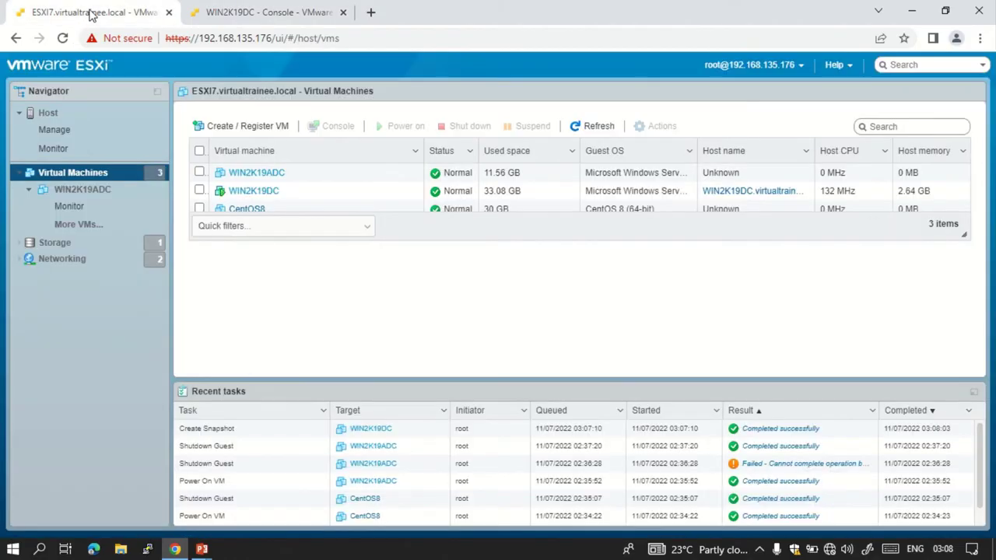
right_click(254, 193)
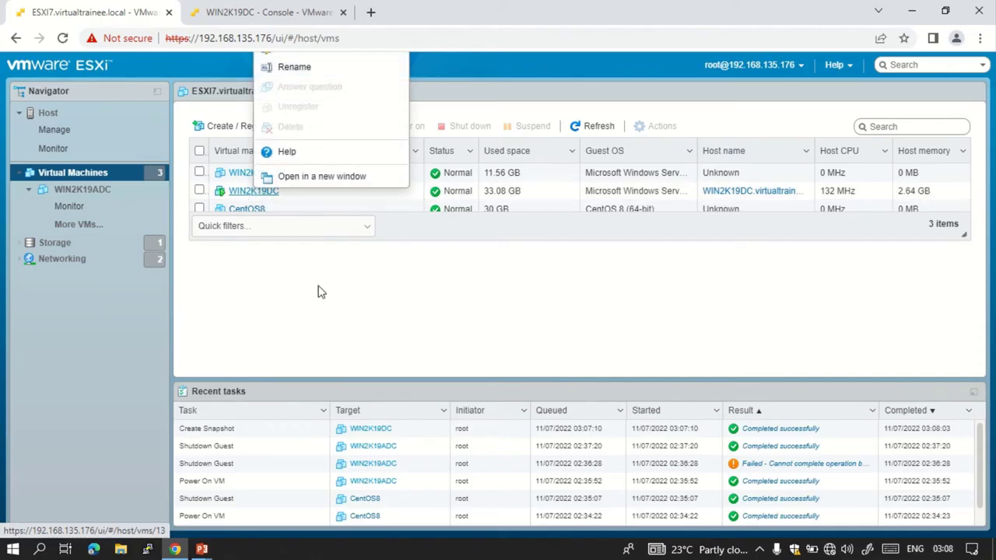
click(327, 323)
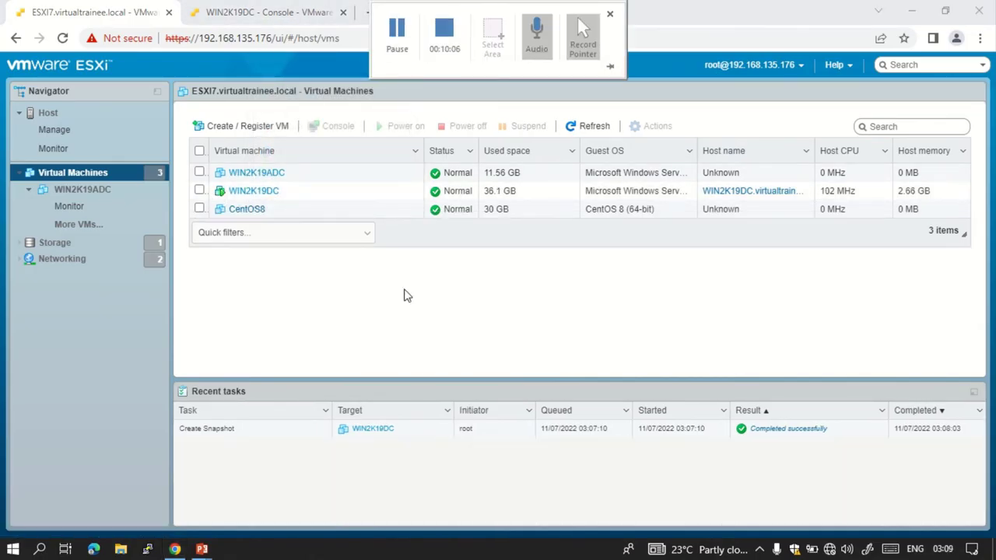
right_click(254, 193)
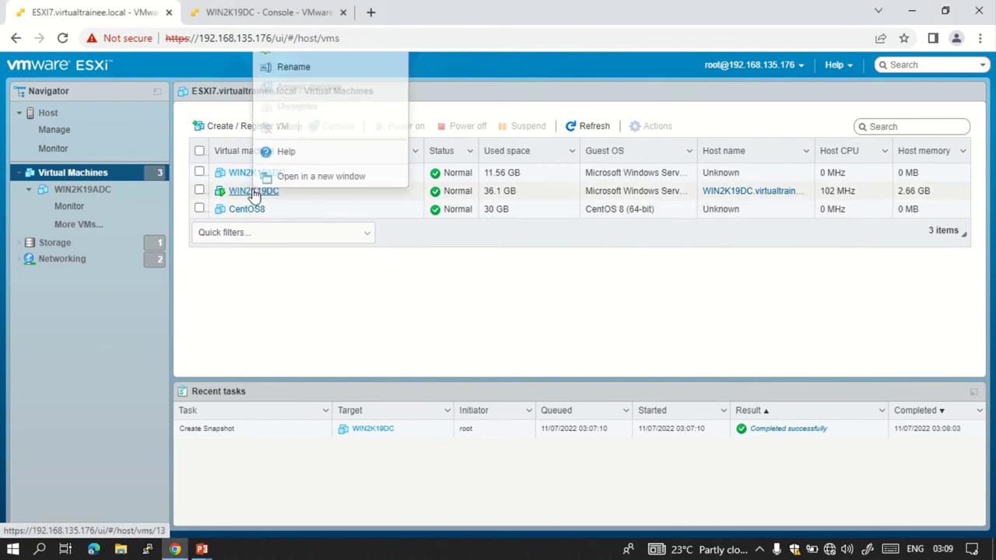
click(286, 282)
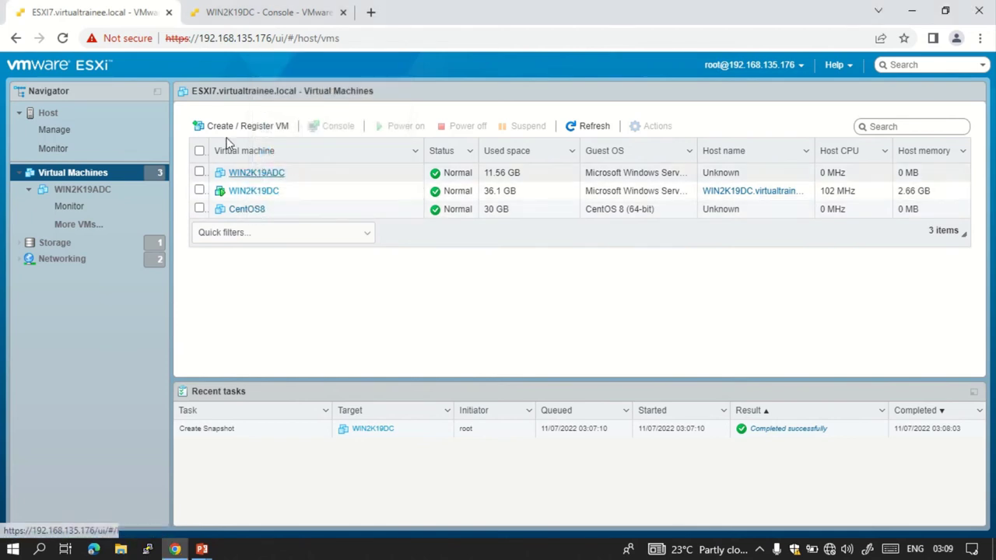
right_click(246, 193)
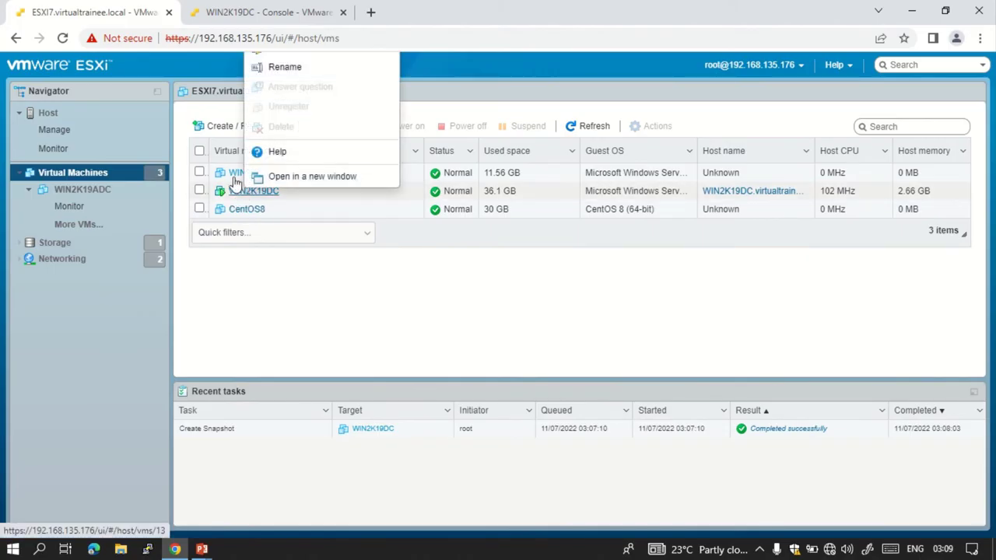
click(61, 40)
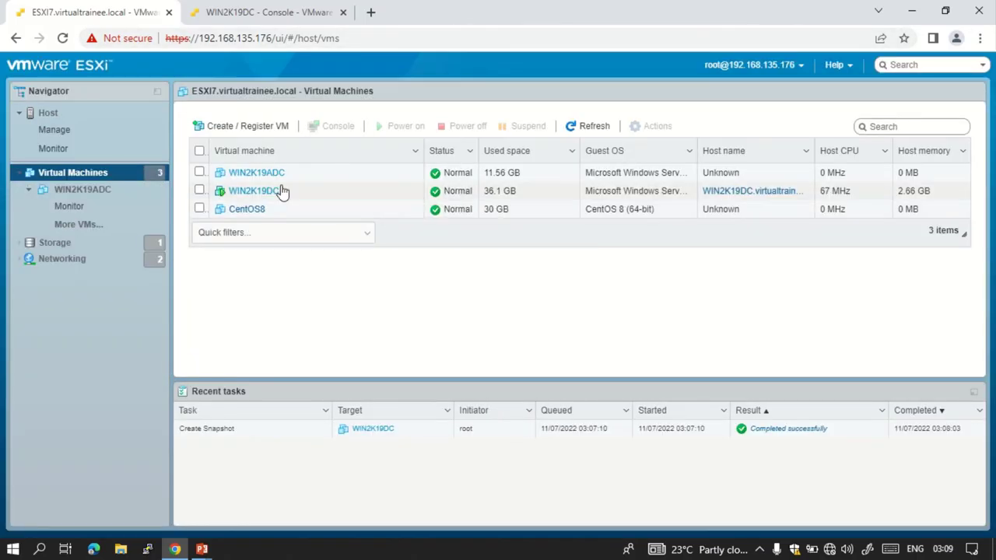
Restore WIN2K19DC to its latest snapshot, dismiss the notification and select the revert entry in the recent tasks
right_click(254, 196)
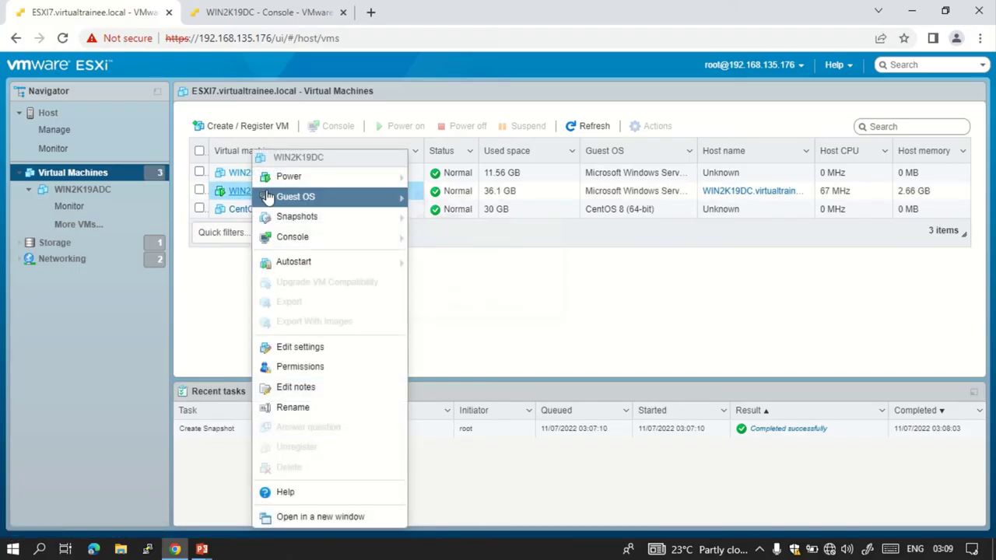
mouse_move(294, 200)
mouse_move(300, 221)
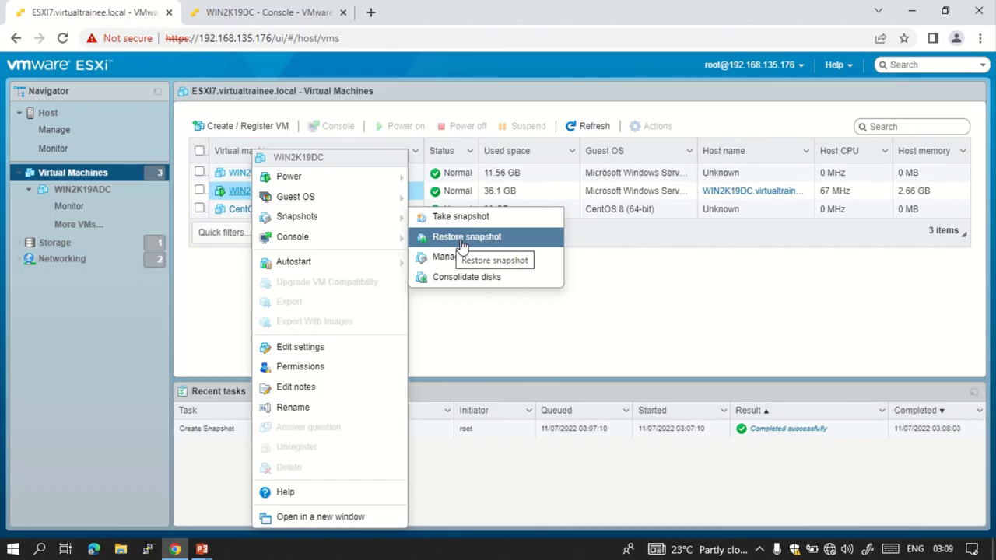
click(465, 238)
click(589, 347)
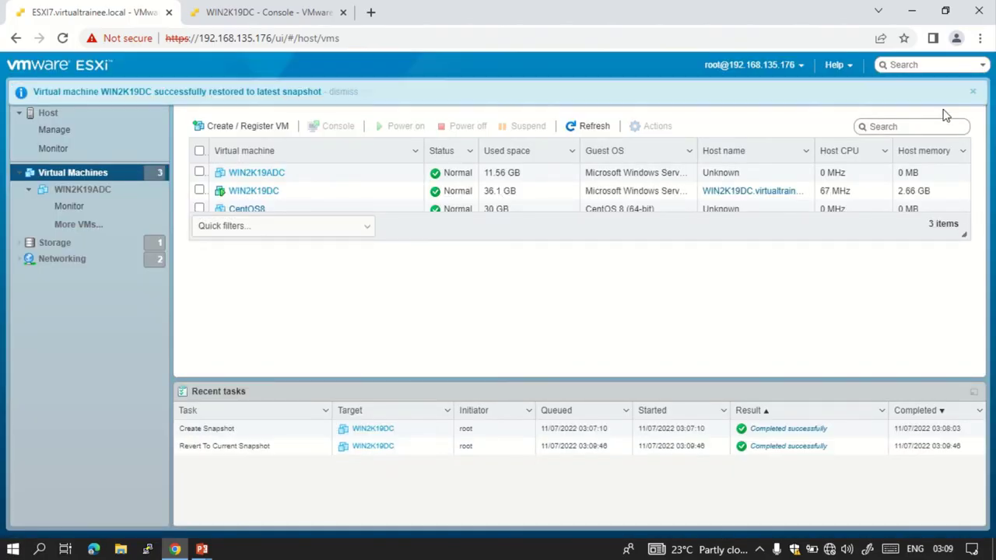
click(976, 93)
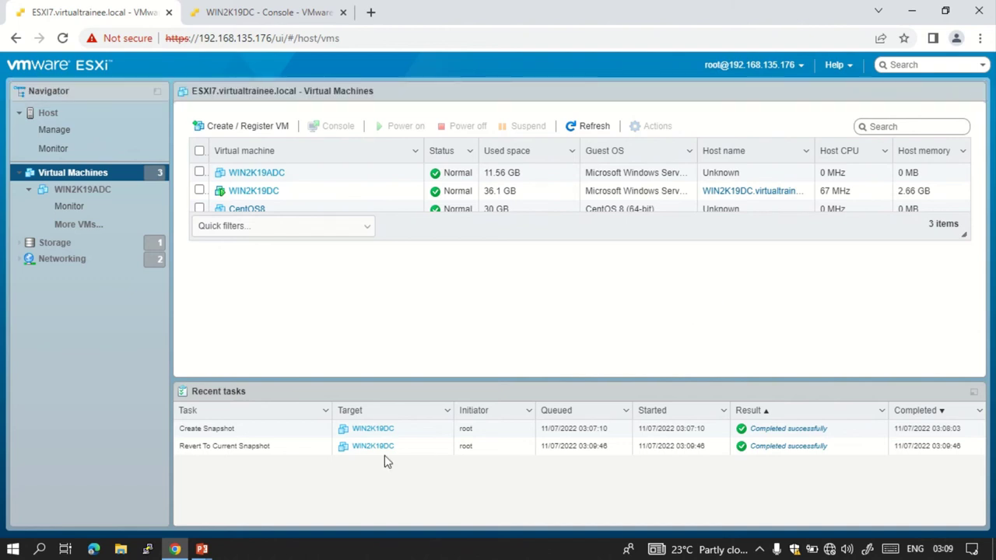
click(232, 447)
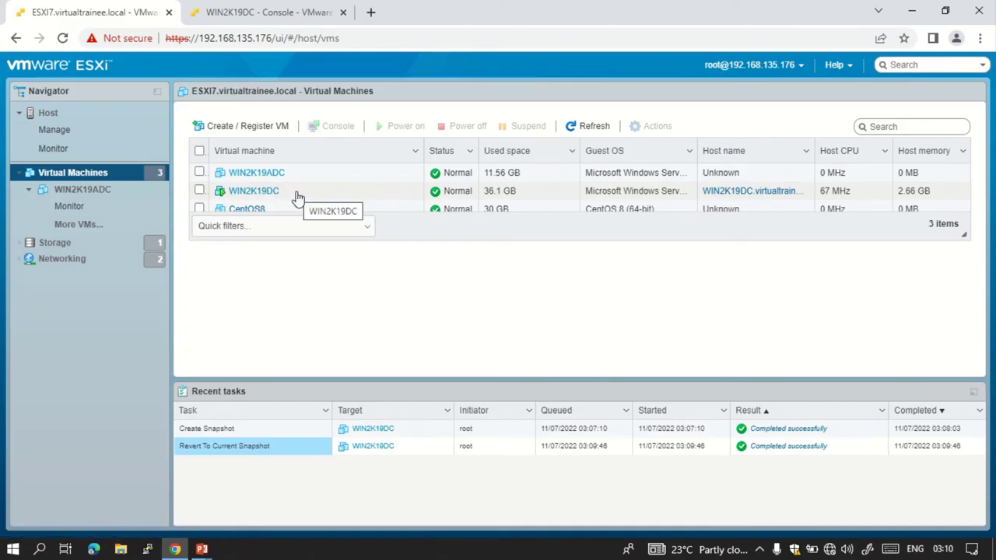
Reload the WIN2K19DC console and check the desktop for the Demo text file
click(280, 13)
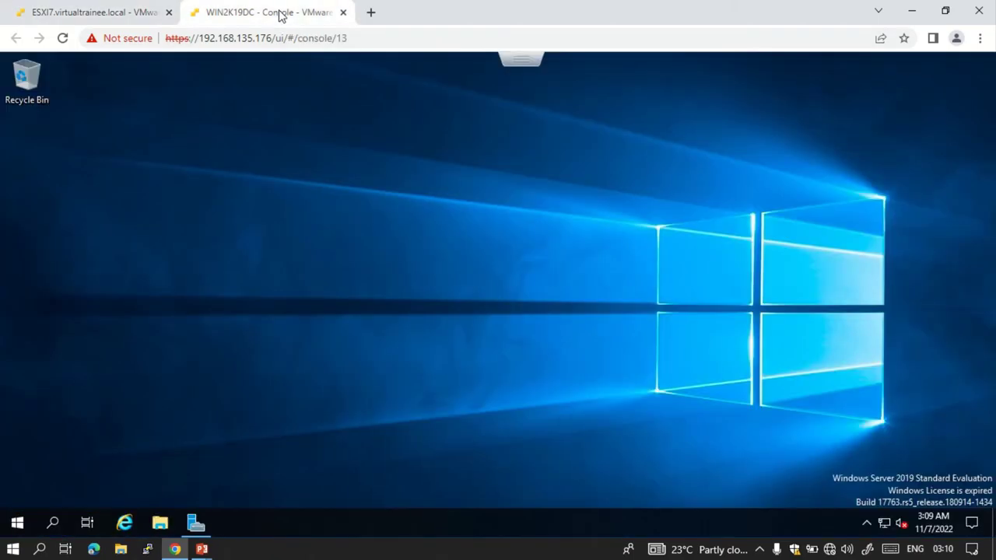
click(64, 38)
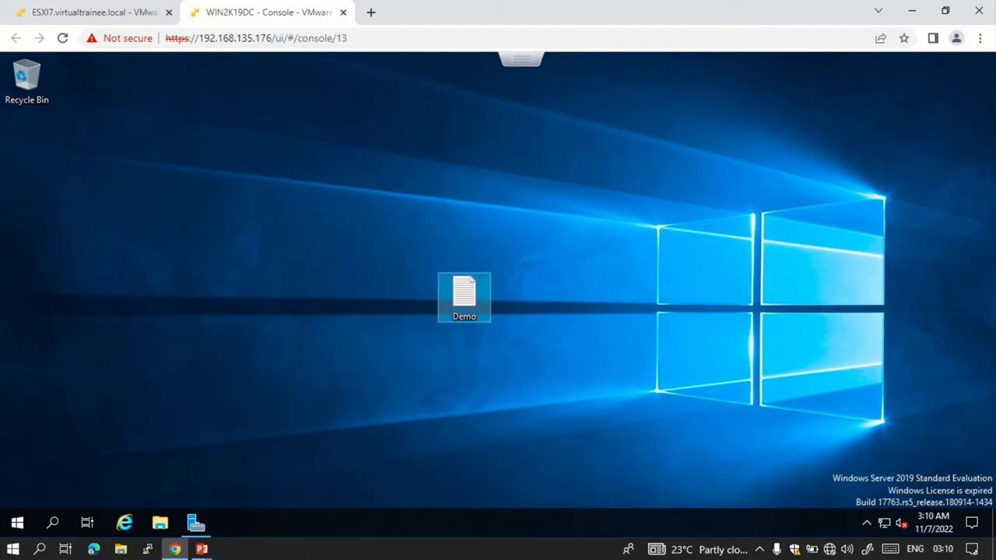
right_click(752, 250)
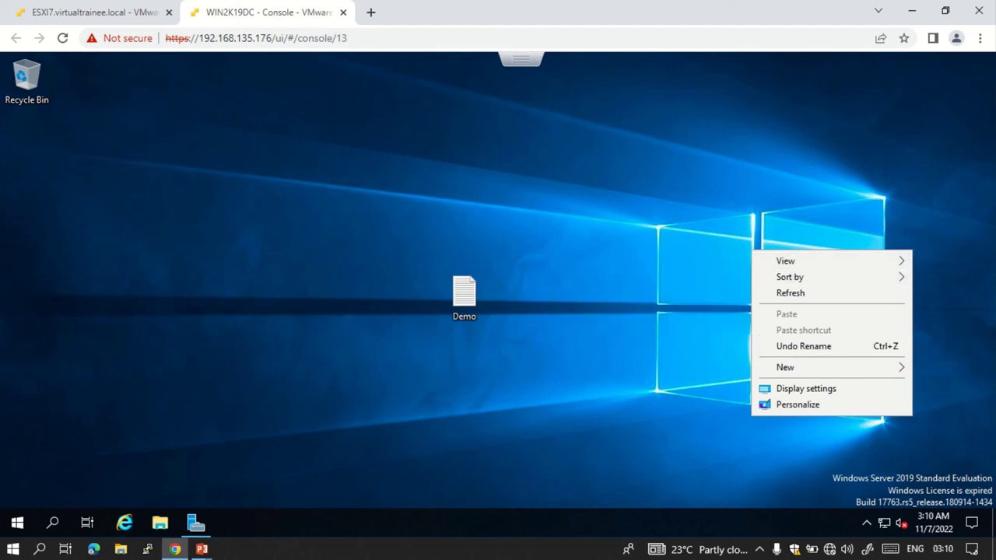
key(Escape)
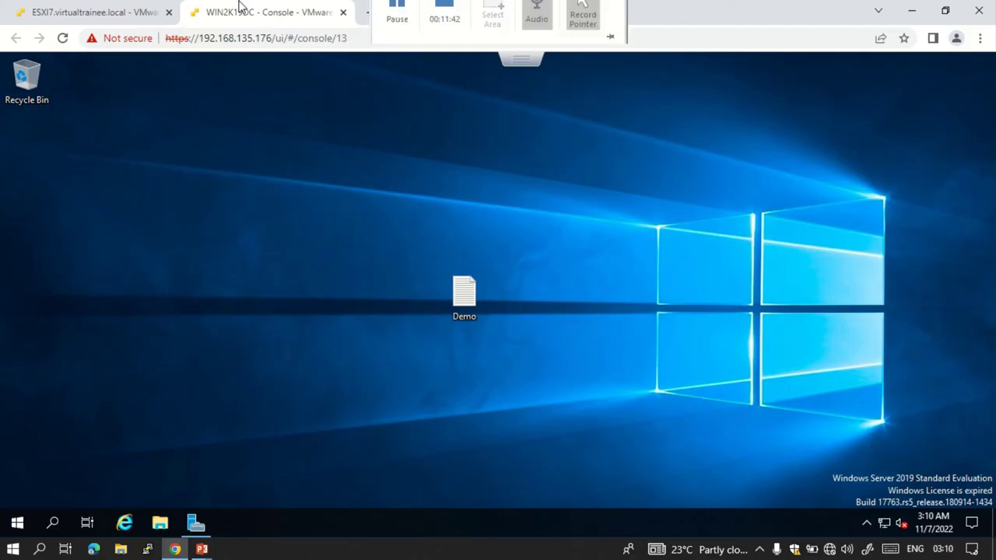
Return to the ESXi virtual machine list, open the snapshot manager for WIN2K19DC and select the Demo snapshot
click(112, 13)
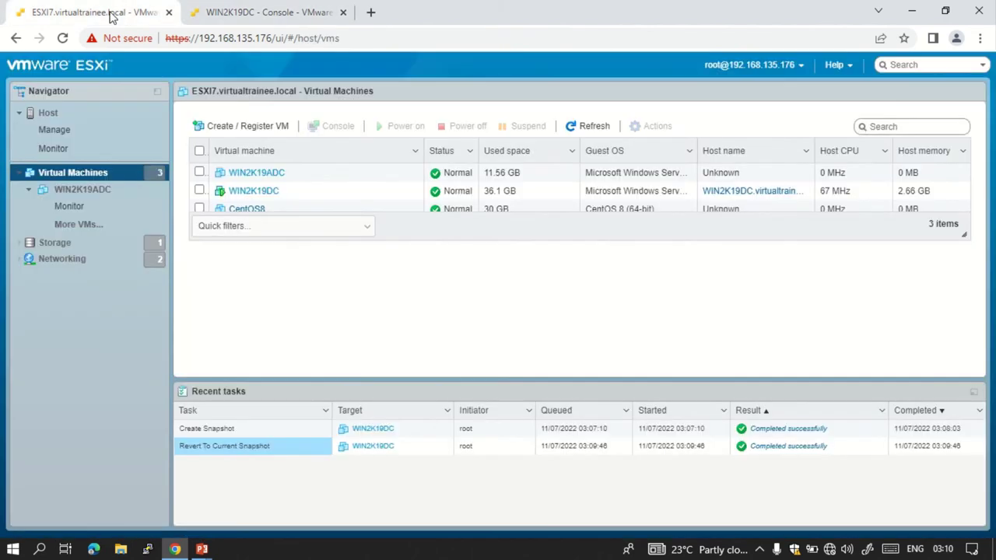
right_click(249, 198)
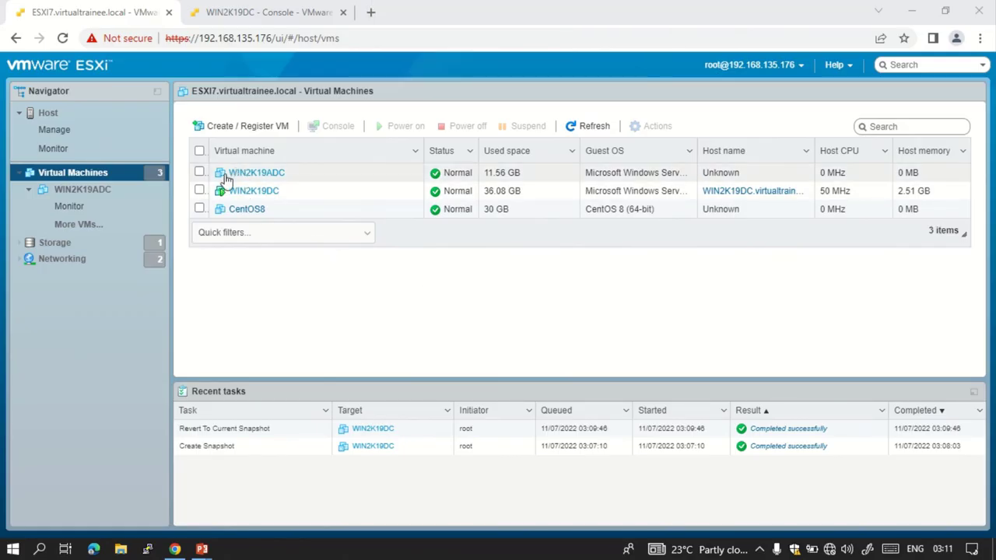
right_click(240, 196)
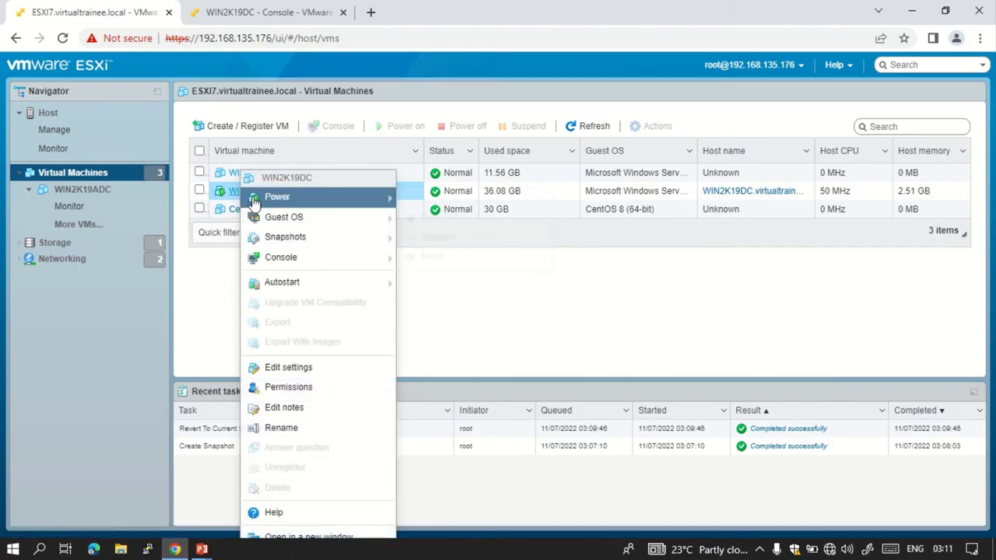
mouse_move(280, 246)
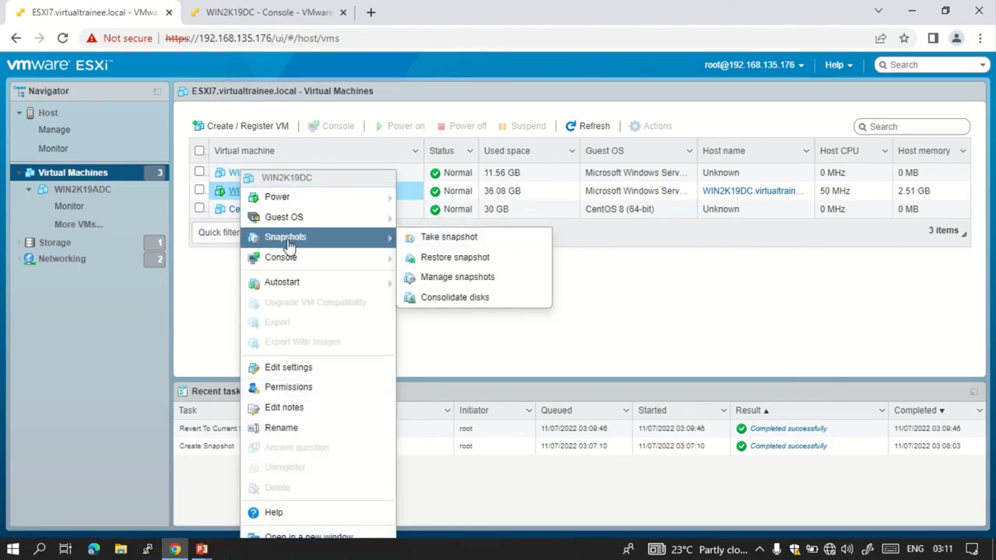
click(440, 277)
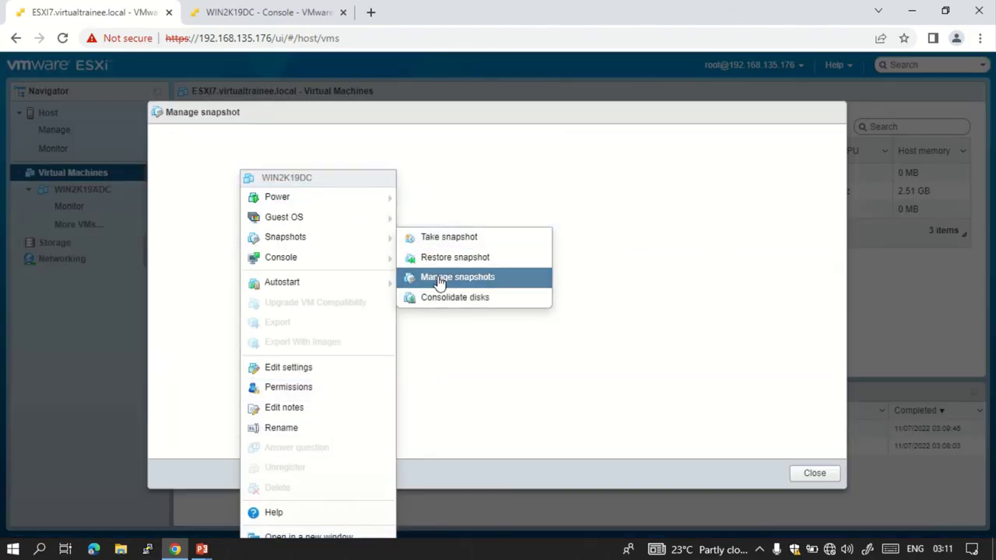
click(232, 176)
click(212, 162)
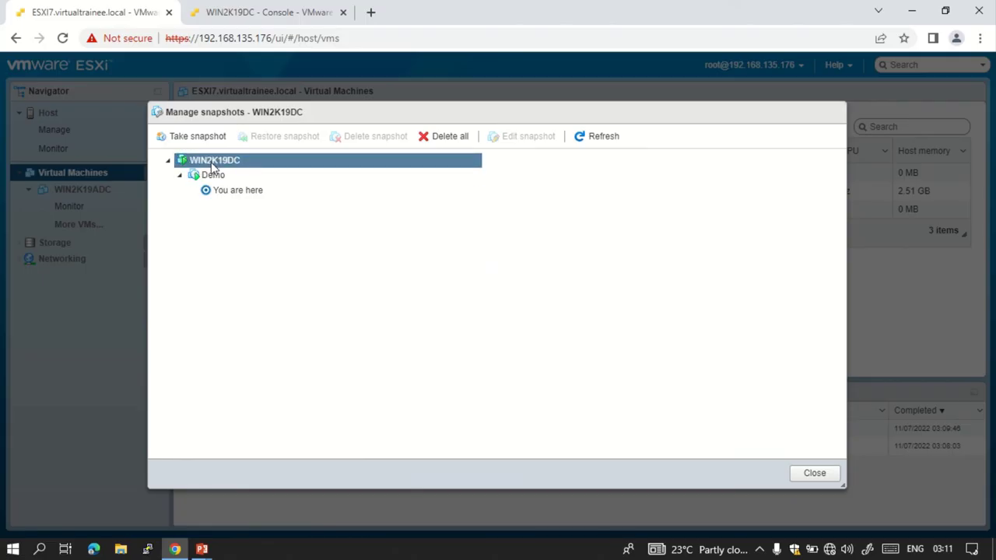
click(213, 175)
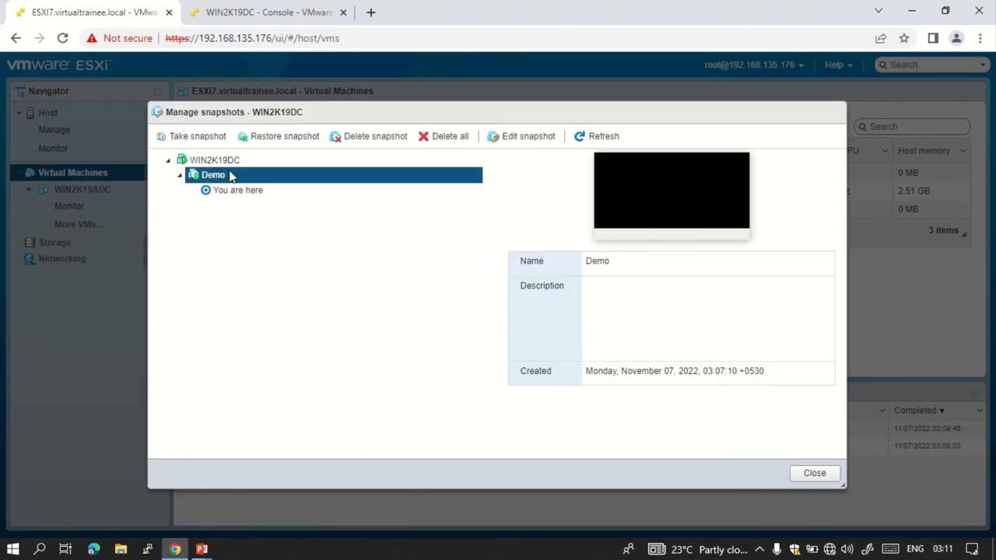
Delete the Demo snapshot together with all its children snapshots, and close the snapshot manager and the notification
click(375, 145)
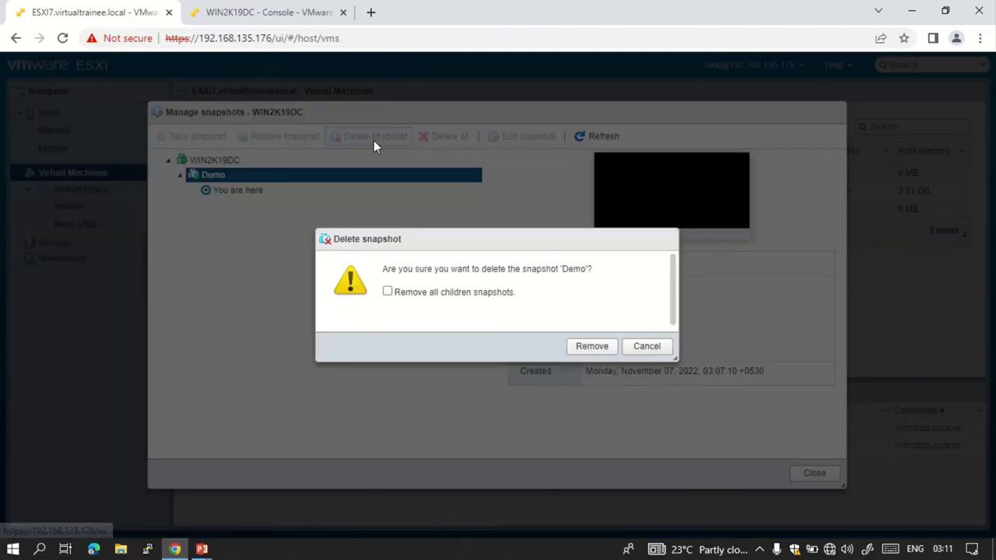
click(387, 292)
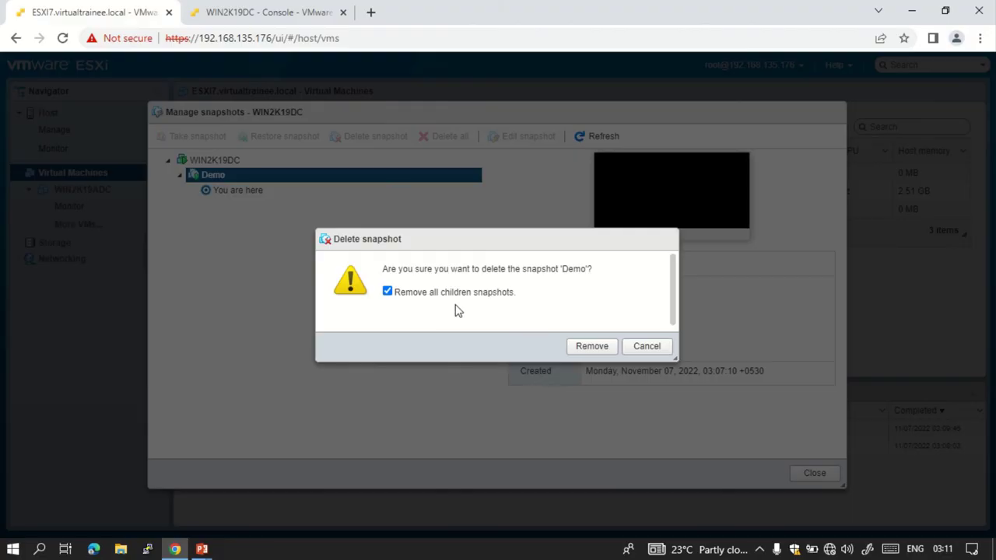
click(592, 352)
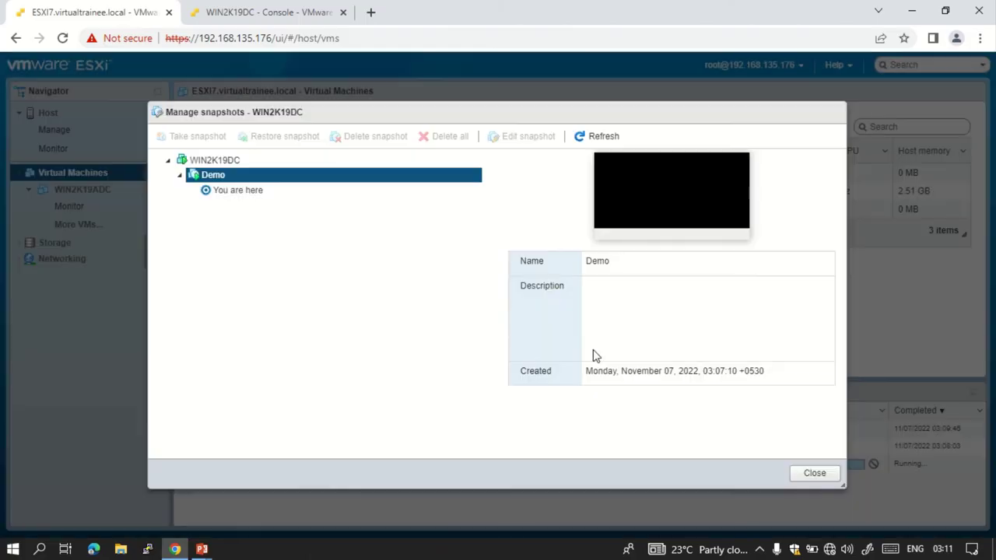
click(813, 474)
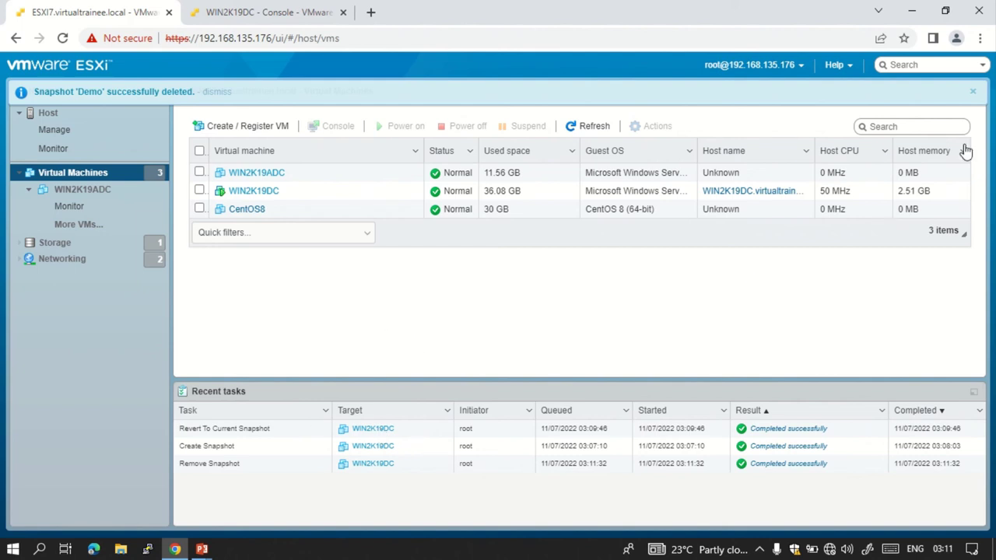
click(972, 93)
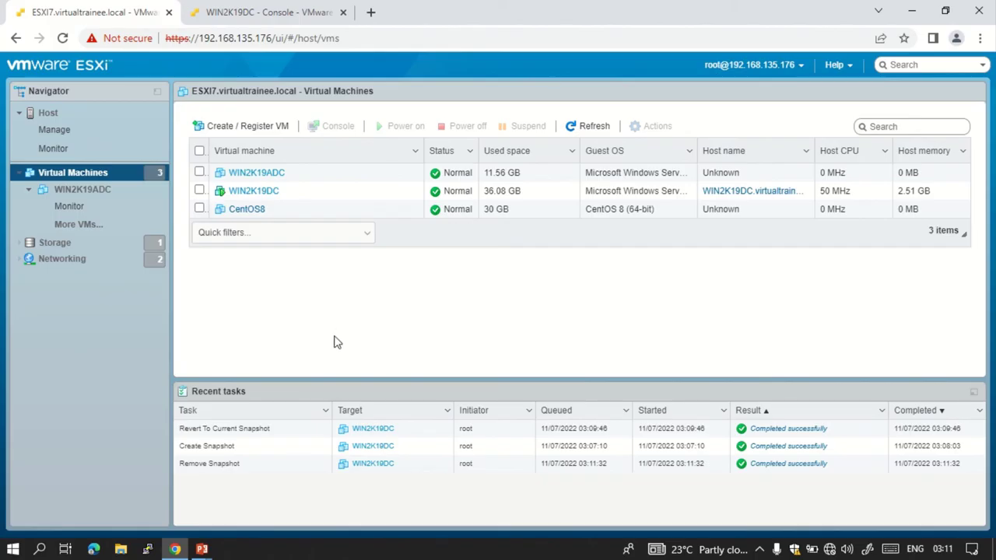
Take a snapshot of WIN2K19DC named Demo without the virtual machine's memory, and dismiss the notification
right_click(254, 196)
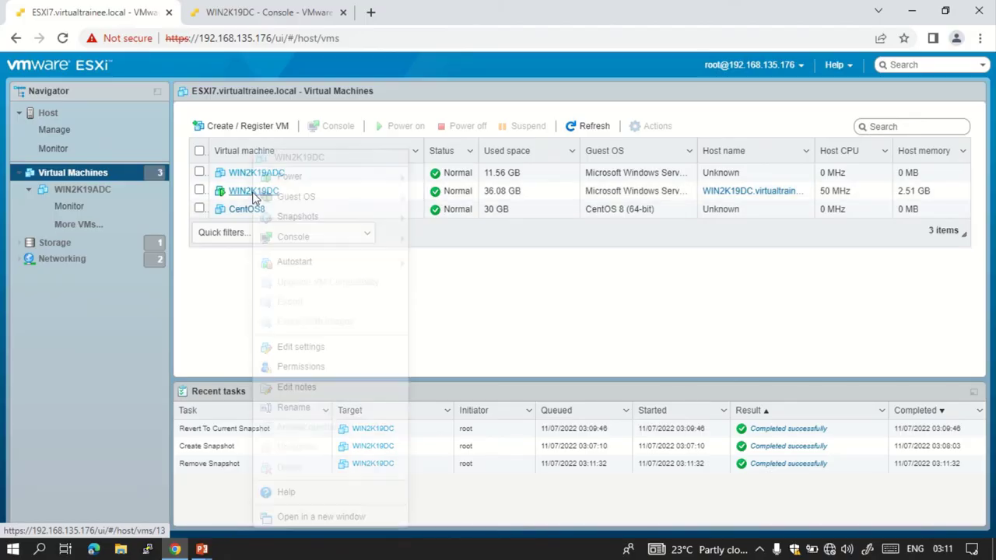
mouse_move(256, 197)
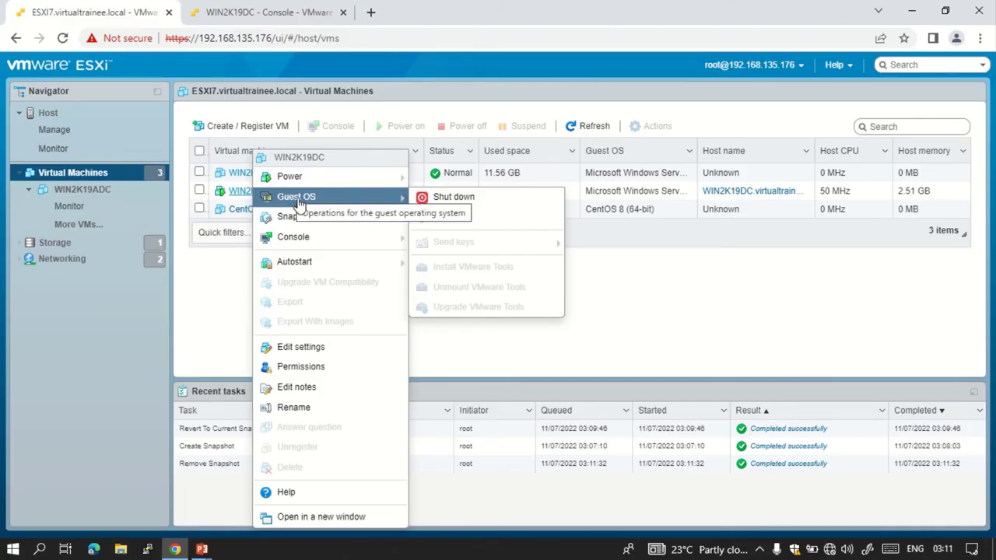
mouse_move(306, 218)
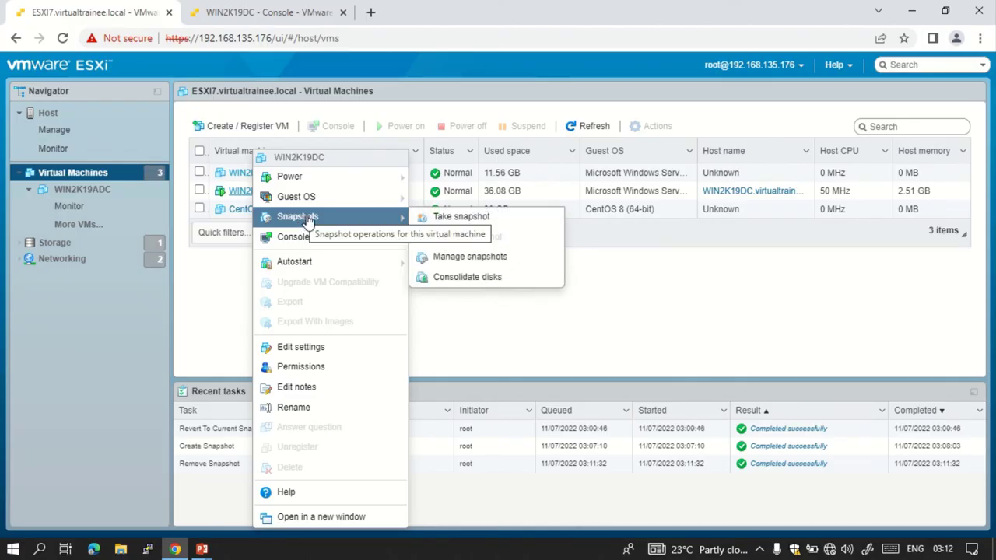
click(440, 220)
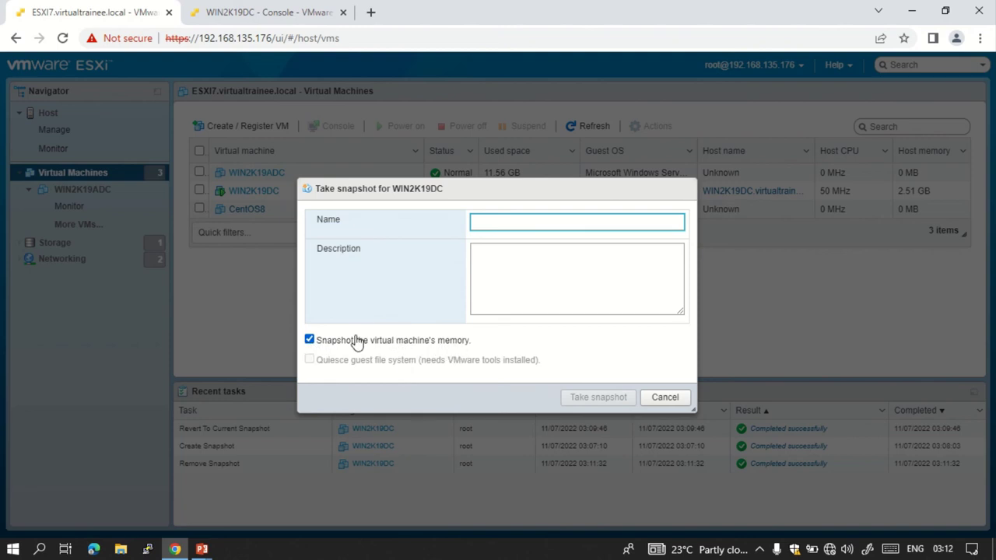
click(310, 341)
click(487, 224)
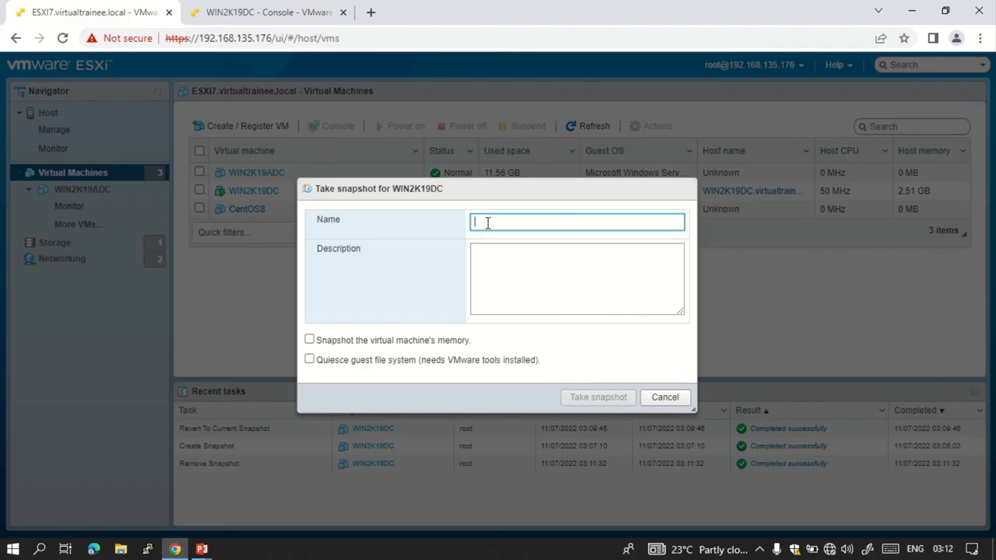
text(Demo)
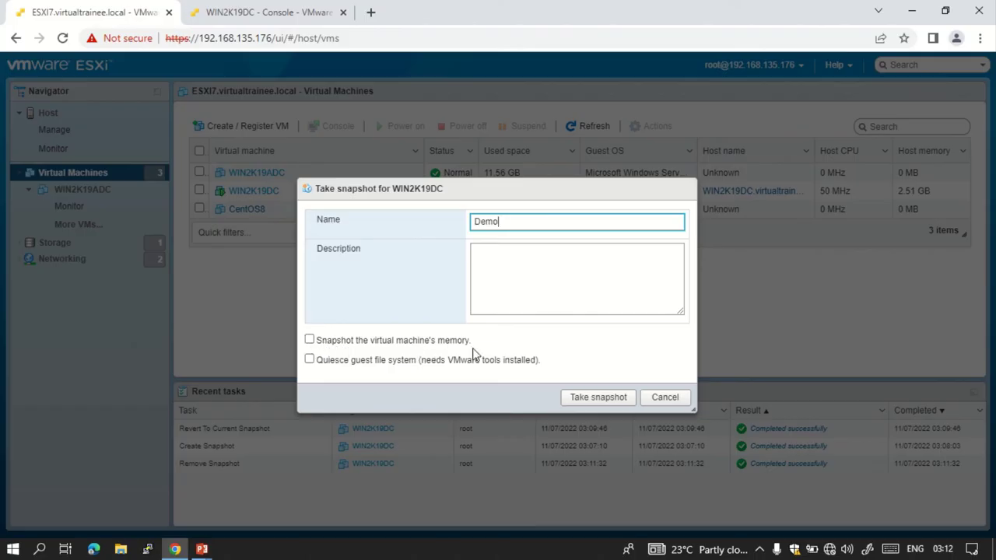
click(591, 406)
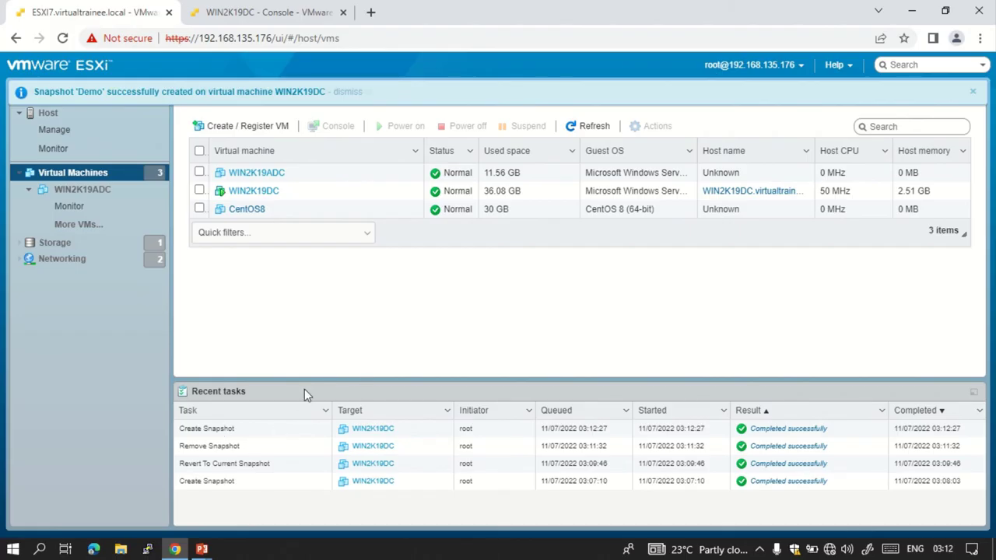
right_click(974, 101)
click(972, 92)
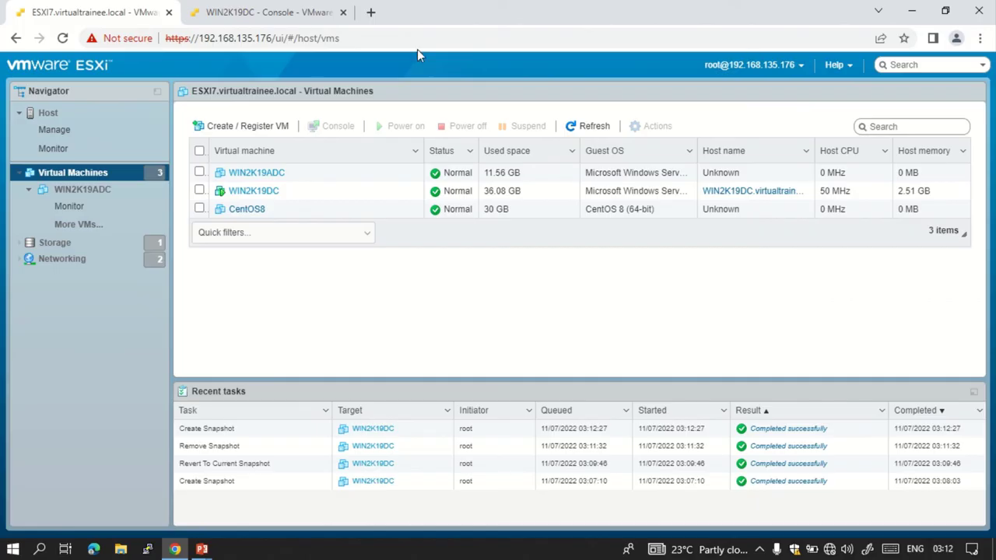
Switch to the WIN2K19DC console, refresh the desktop and permanently delete the Demo text file
click(262, 12)
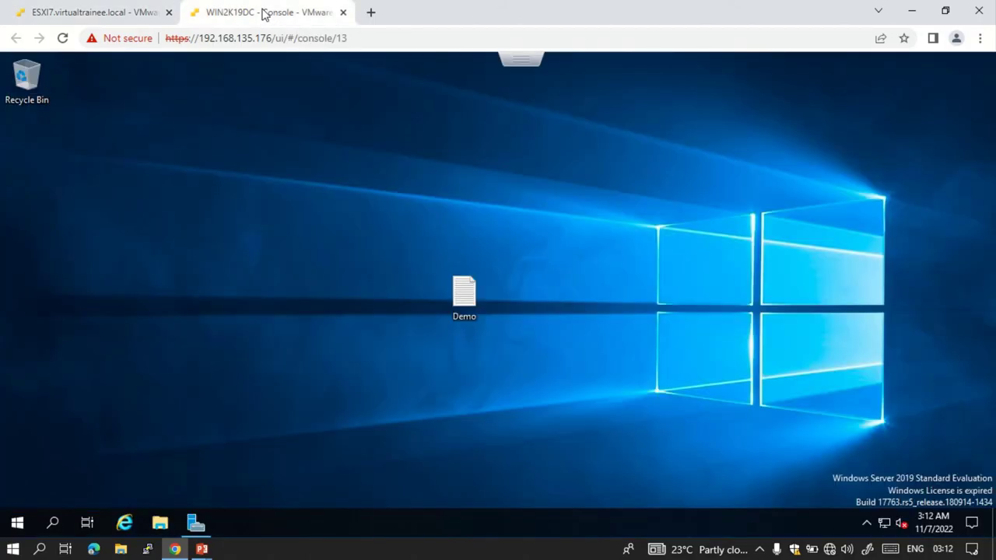
right_click(527, 316)
click(591, 363)
click(464, 290)
mouse_move(464, 294)
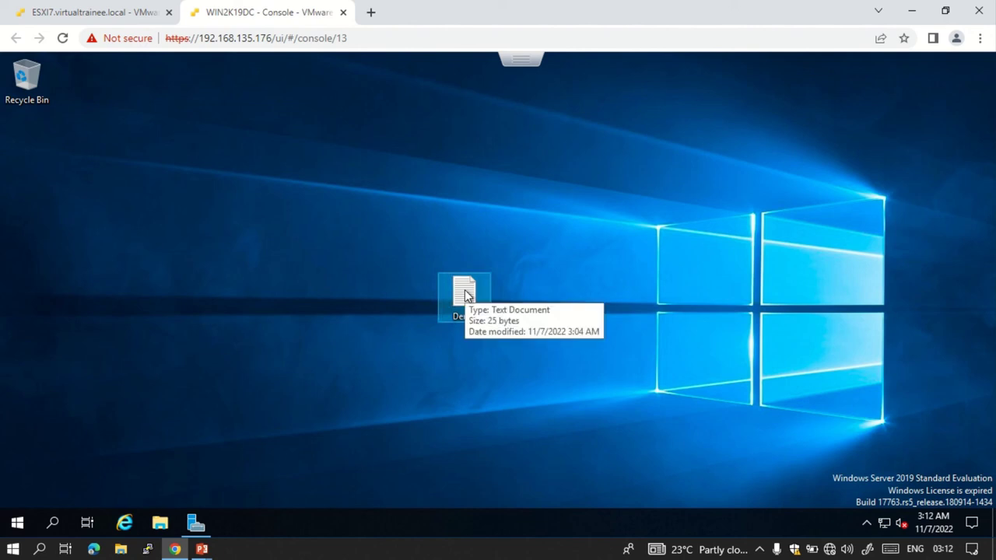
key(shift+Delete)
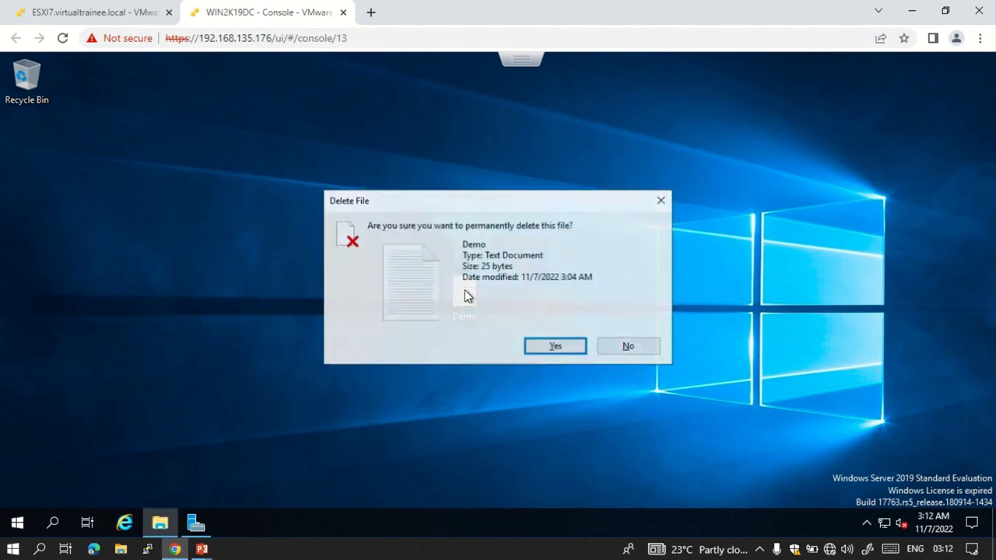
key(Return)
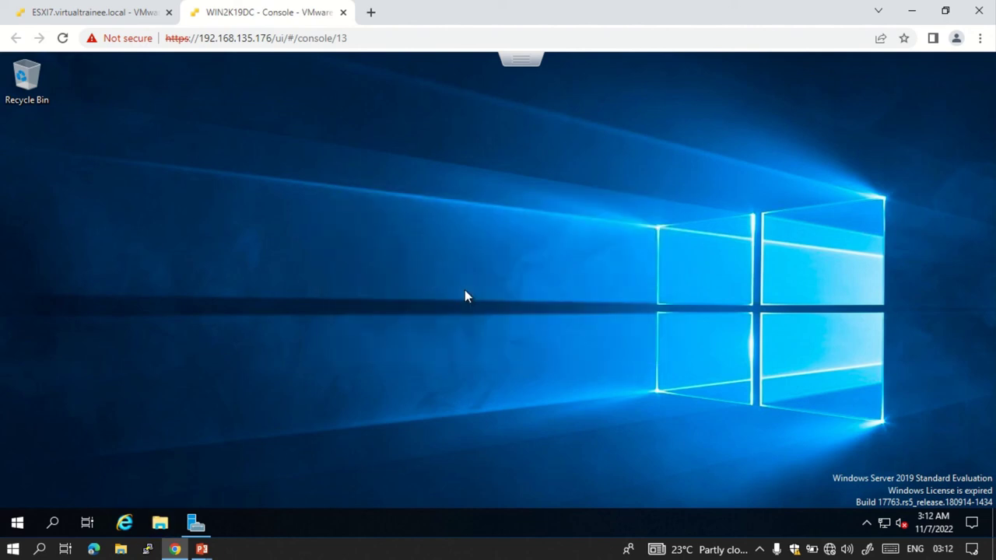
Return to the ESXi virtual machine list, restore WIN2K19DC to the memoryless Demo snapshot and dismiss the notification
click(88, 13)
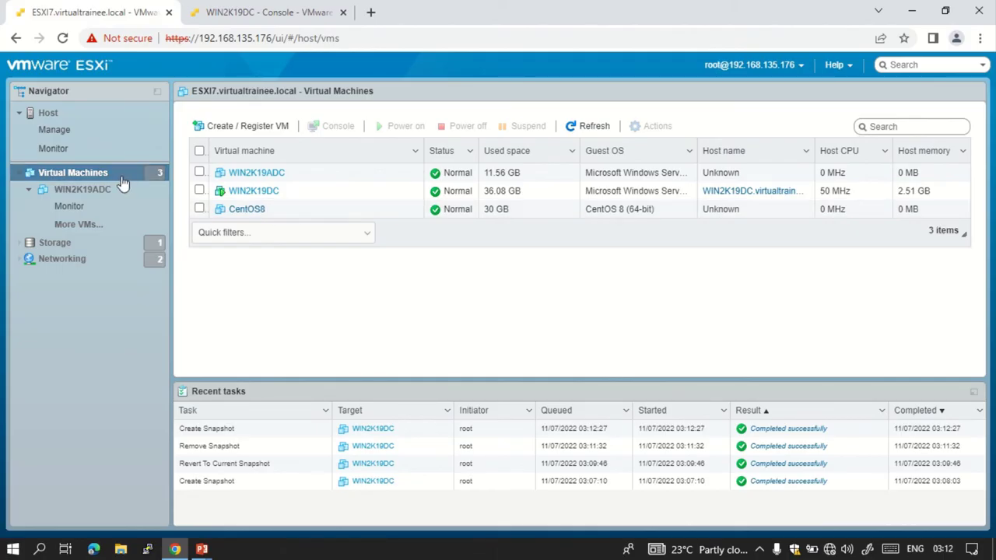
click(257, 190)
right_click(257, 191)
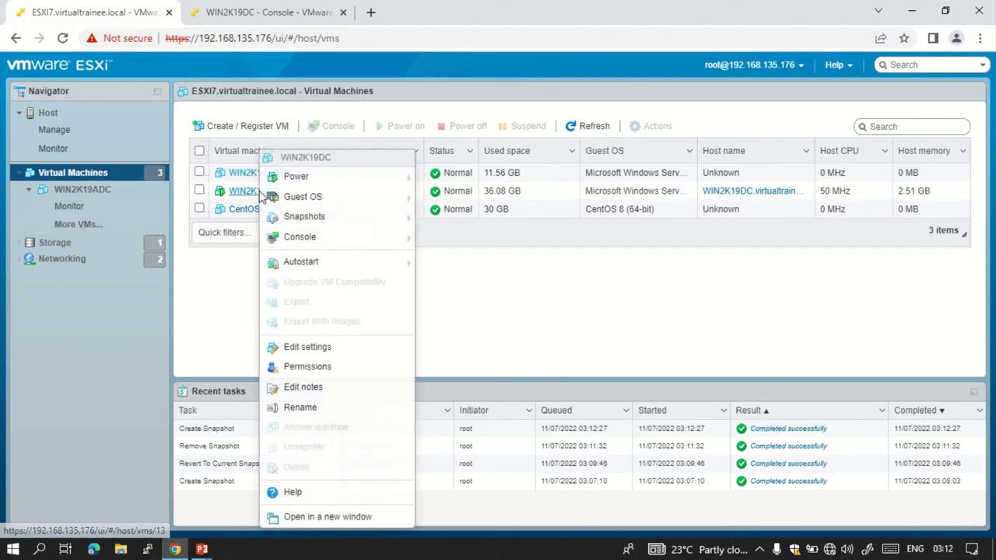
mouse_move(292, 238)
mouse_move(305, 218)
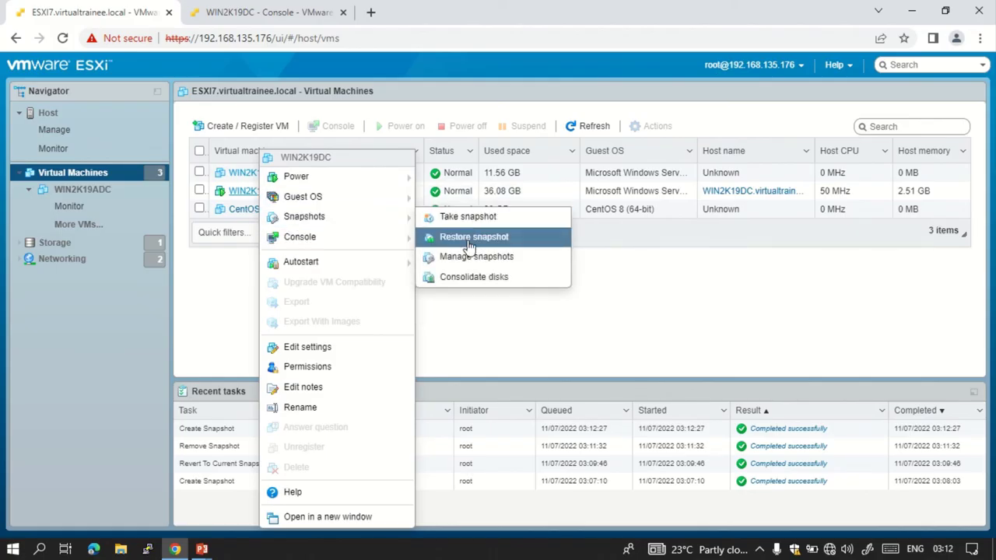
click(472, 237)
click(591, 347)
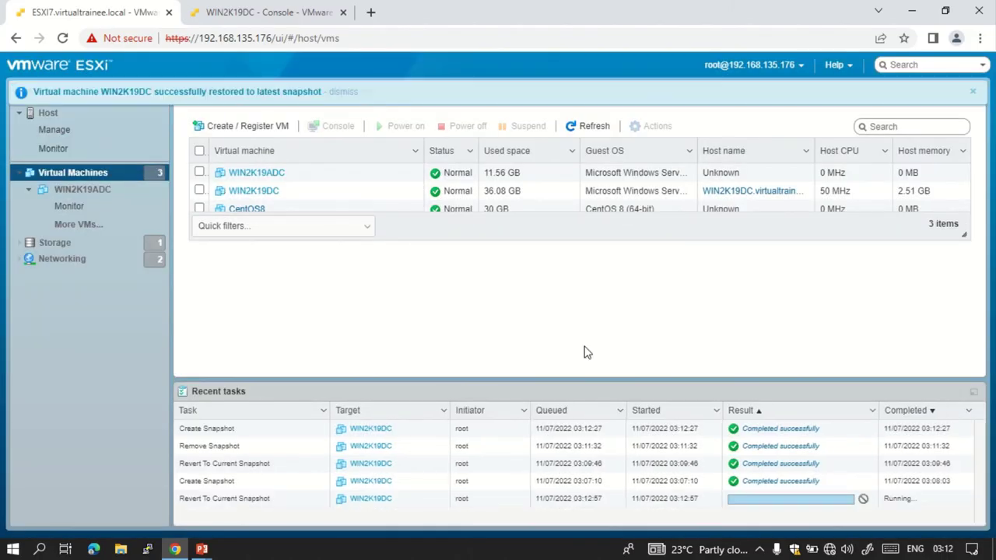
click(974, 93)
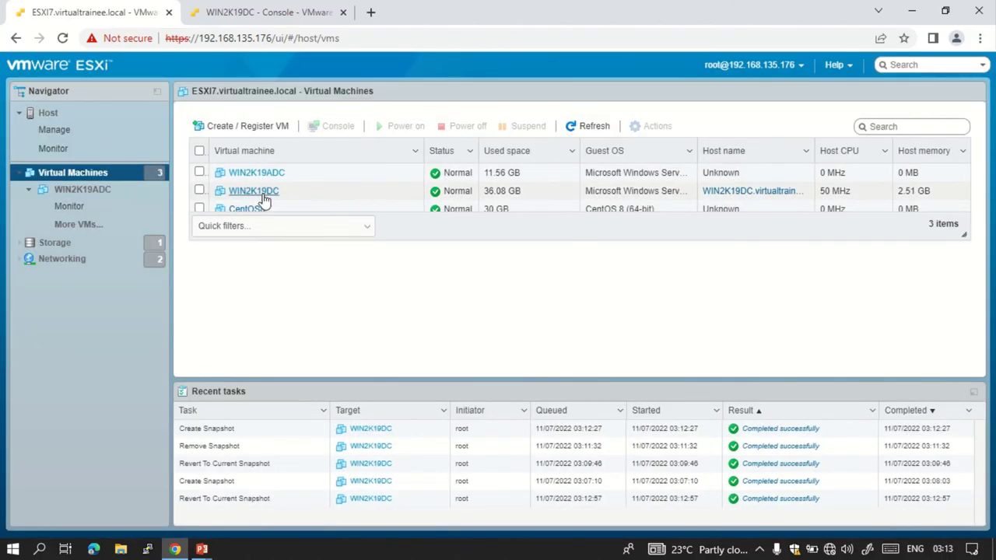